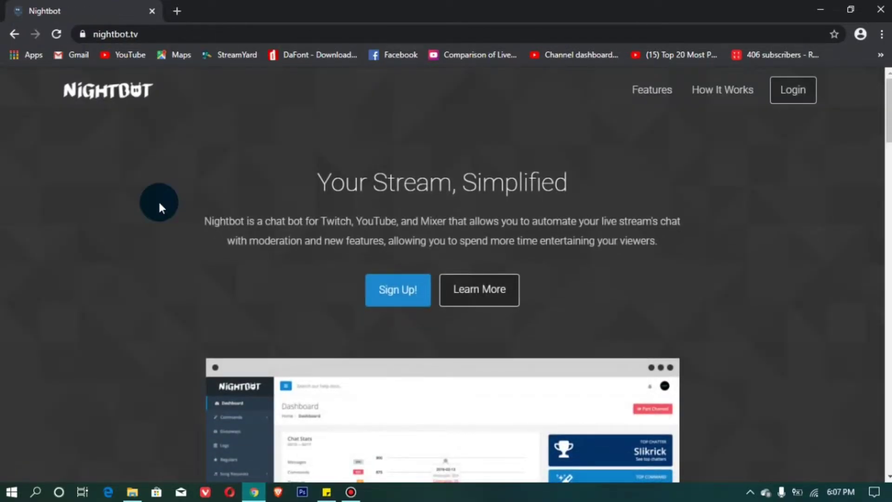
Log in to Nightbot with the YouTube account and allow it access to the Google account
{"action": "left_click", "coordinate": [786, 95]}
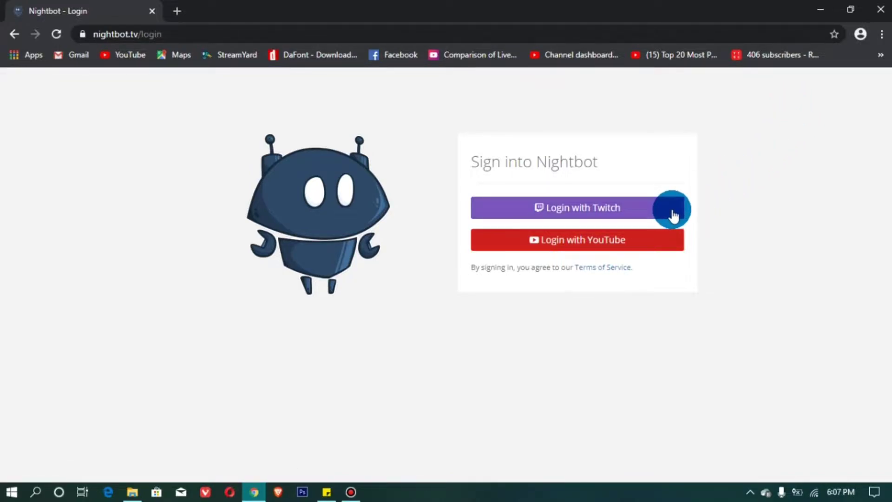
{"action": "left_click", "coordinate": [672, 244]}
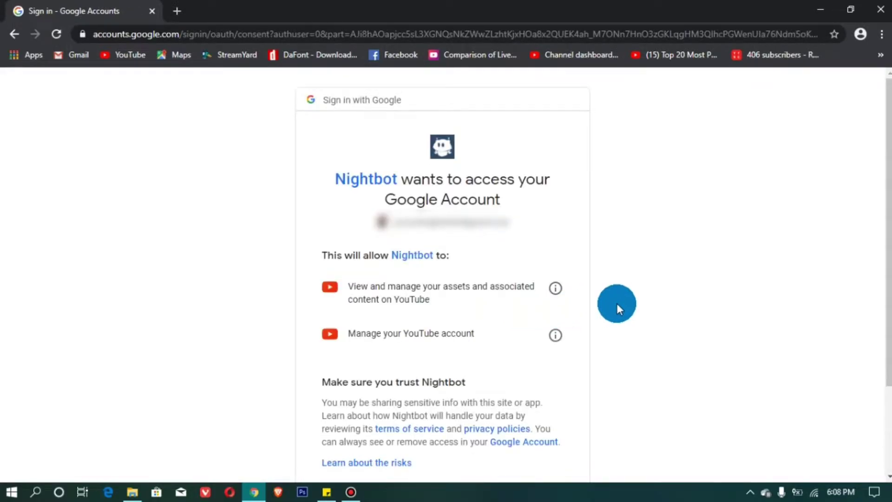
{"action": "scroll", "coordinate": [617, 303], "scroll_direction": "down", "scroll_amount": 2}
{"action": "left_click", "coordinate": [547, 429]}
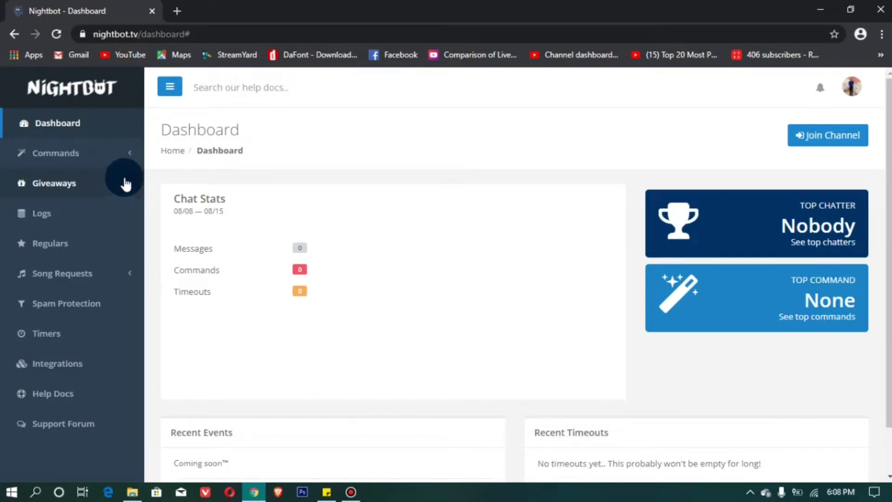
Open the custom commands page and start a new channel command named "Hi"
{"action": "left_click", "coordinate": [116, 155]}
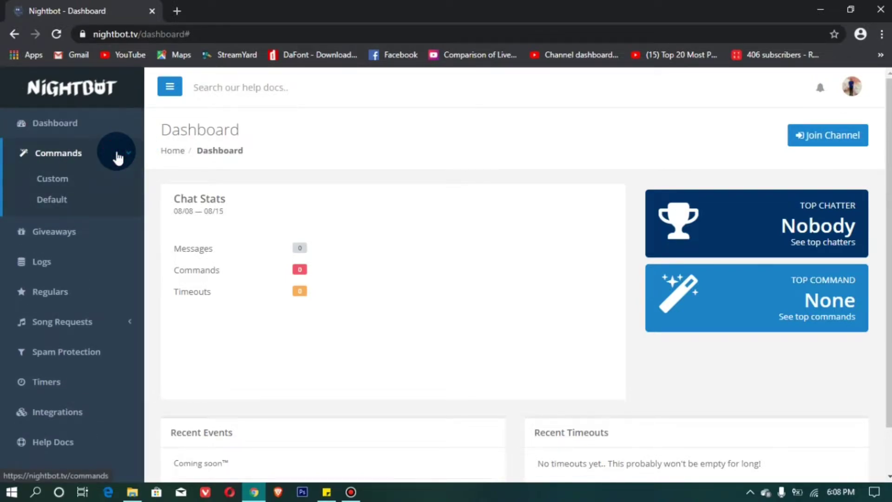
{"action": "left_click", "coordinate": [91, 182]}
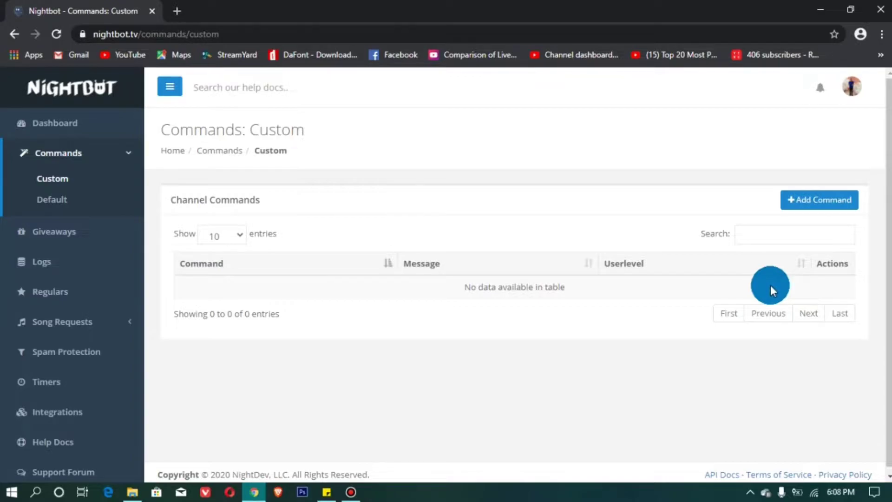
{"action": "left_click", "coordinate": [819, 205]}
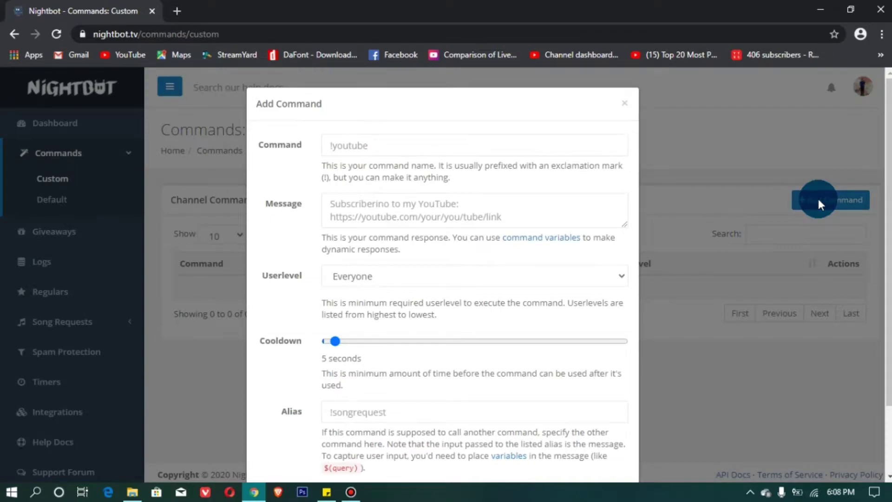
{"action": "left_click", "coordinate": [553, 145]}
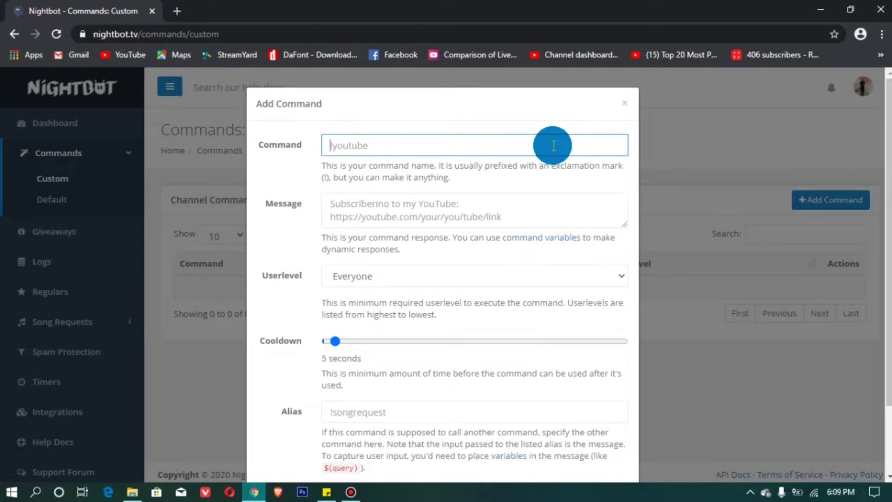
{"action": "type", "text": "Hi"}
Submit the command with message "Hello $(user) Welcome sa Live Stream ni Renever TV, Maraming salamat! wag kakalimutang itamsak si host, dikitan at kalembangin."
{"action": "left_click", "coordinate": [544, 207]}
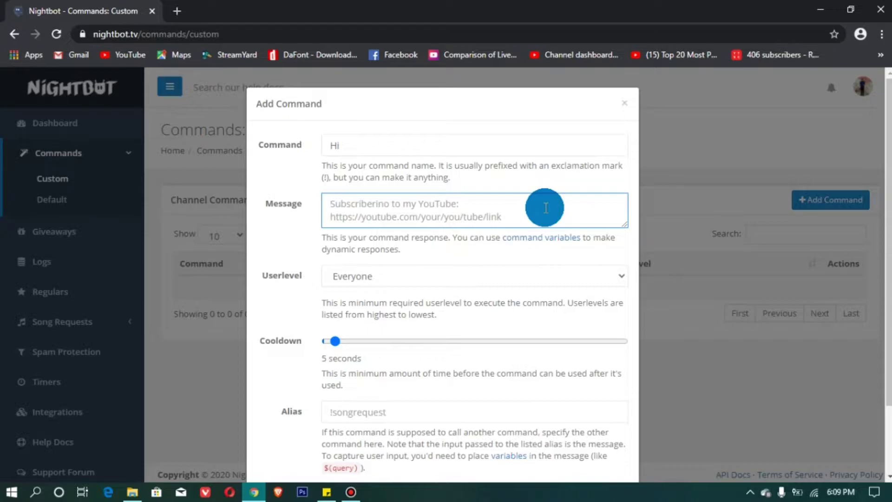
{"action": "type", "text": "He"}
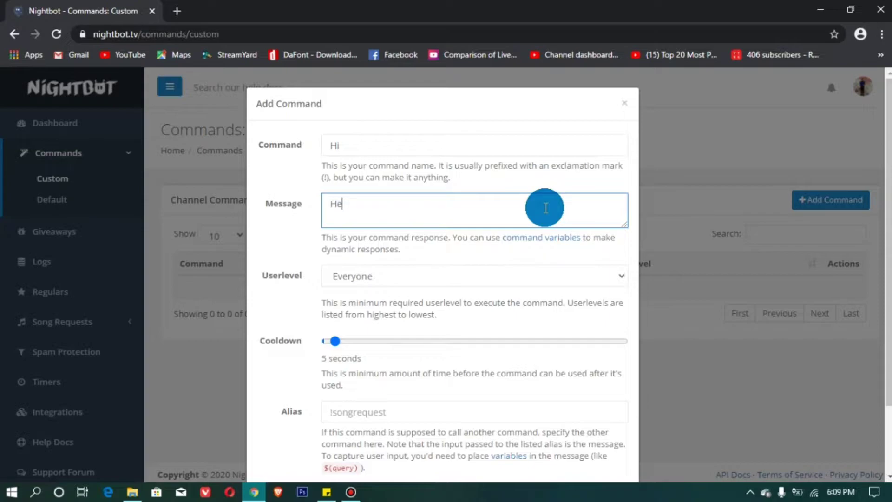
{"action": "type", "text": "llo $(user) Welc"}
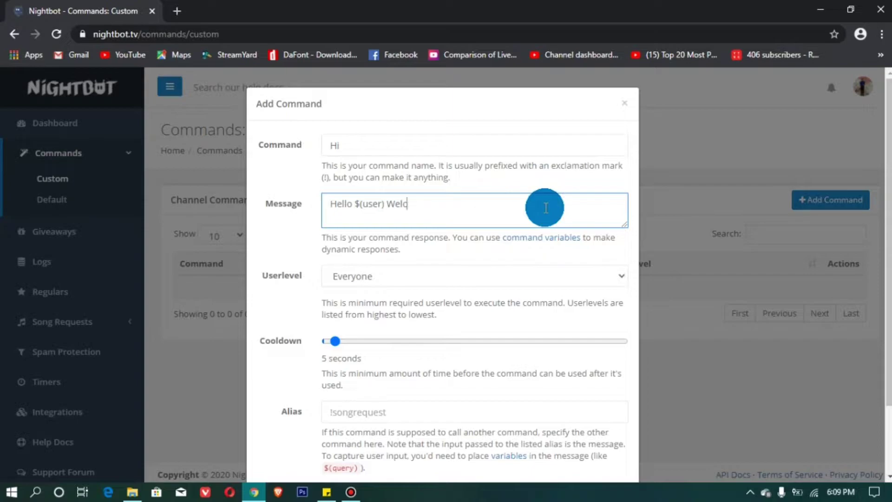
{"action": "type", "text": "ome sa Live Stre"}
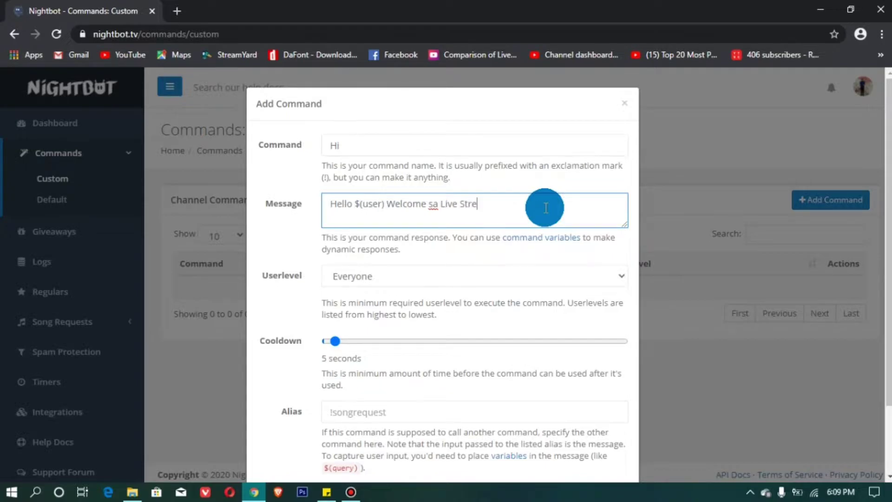
{"action": "type", "text": "am ni Renever TV"}
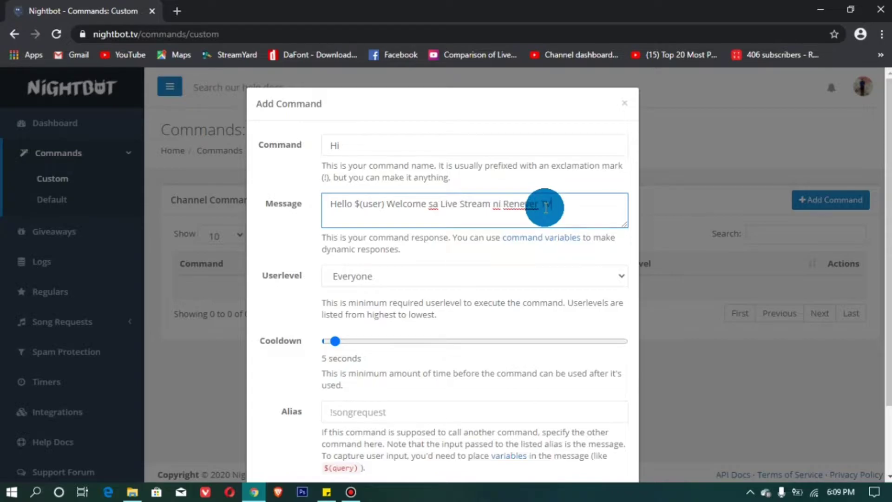
{"action": "type", "text": " Maraming salamat"}
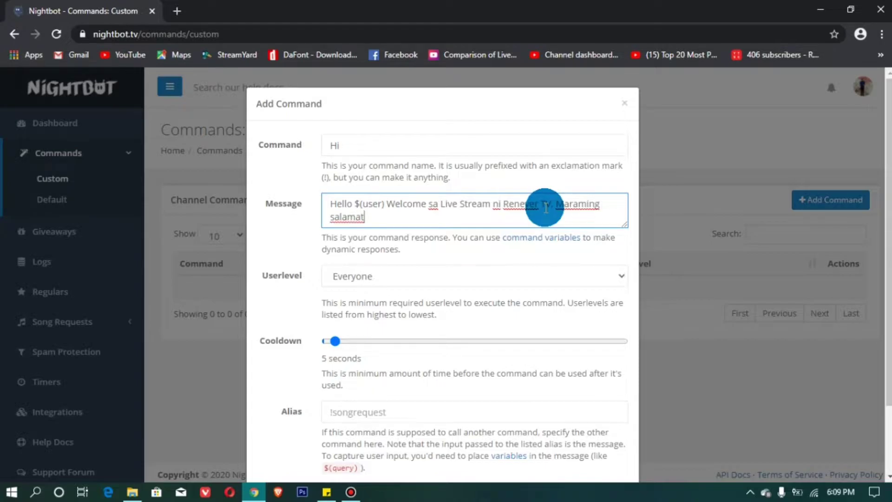
{"action": "type", "text": "! wag kakalimutang "}
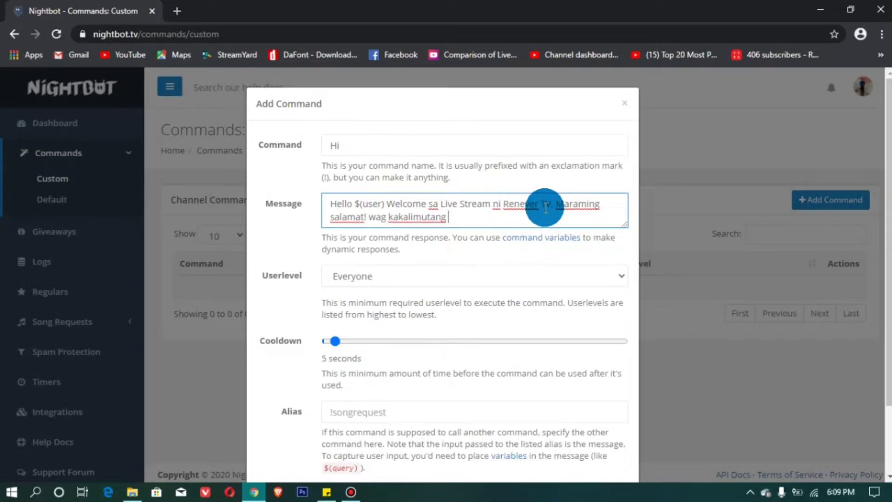
{"action": "type", "text": "itamsak si h"}
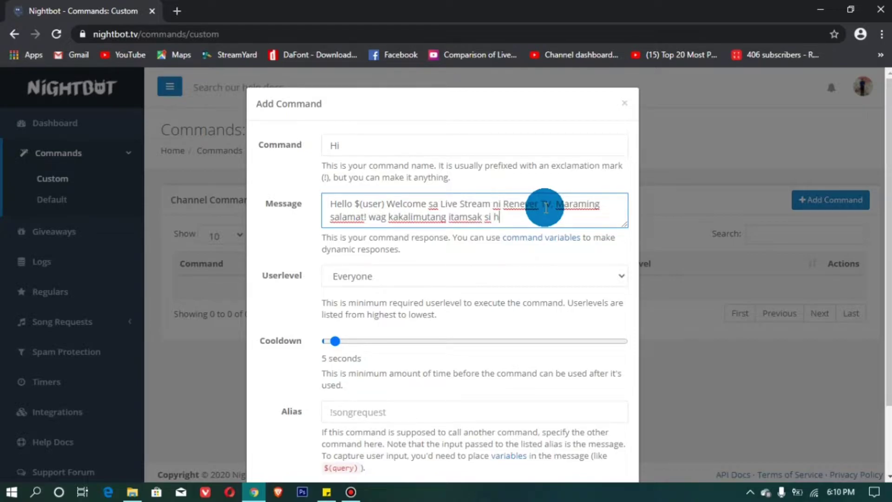
{"action": "type", "text": "ost, dikitan at kalembanging"}
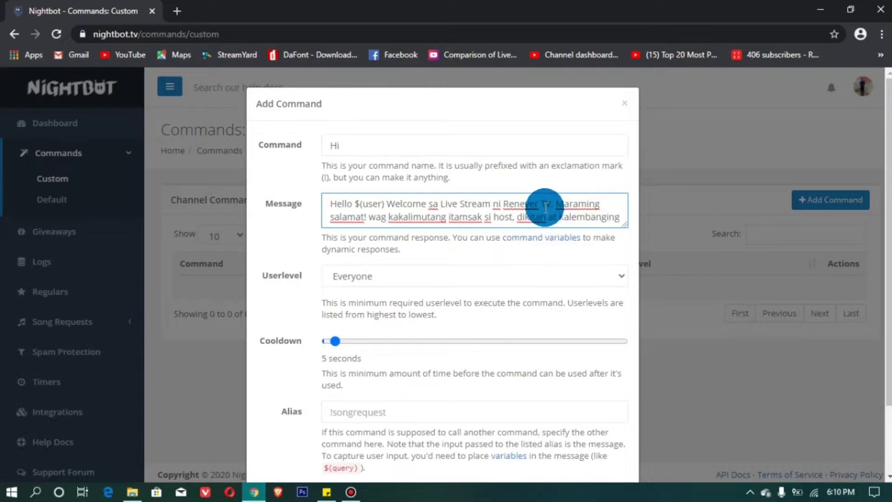
{"action": "key", "text": "BackSpace"}
{"action": "type", "text": "."}
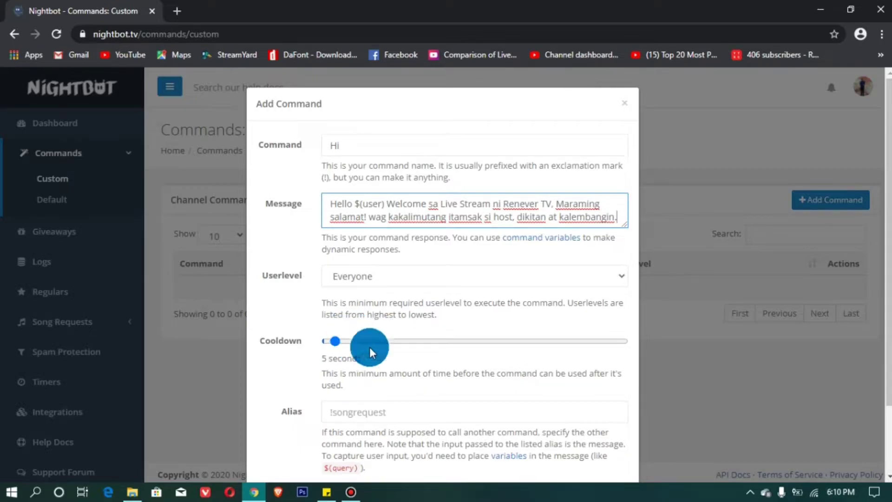
{"action": "scroll", "coordinate": [424, 366], "scroll_direction": "down", "scroll_amount": 2}
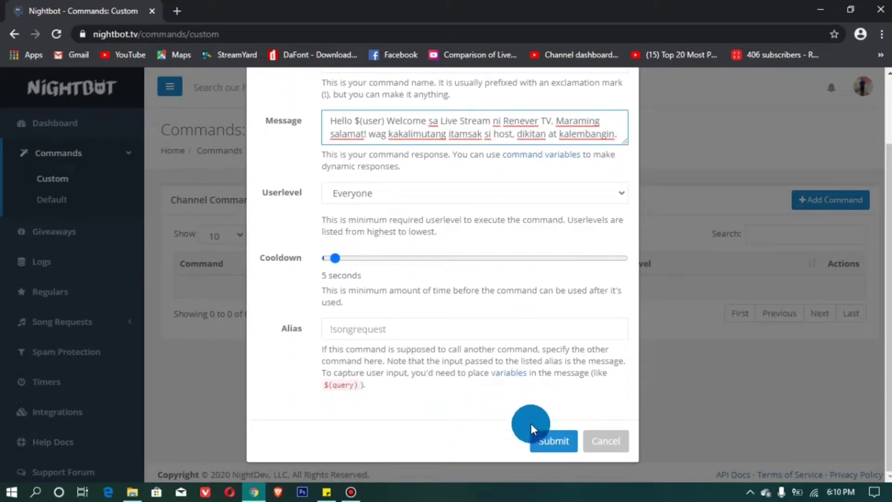
{"action": "left_click", "coordinate": [559, 444]}
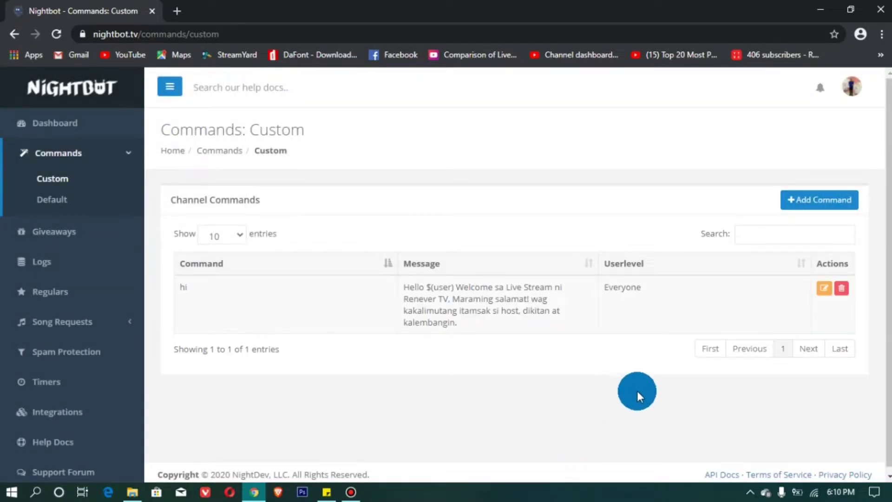
Start a second custom channel command and name it "hello"
{"action": "left_click", "coordinate": [825, 204]}
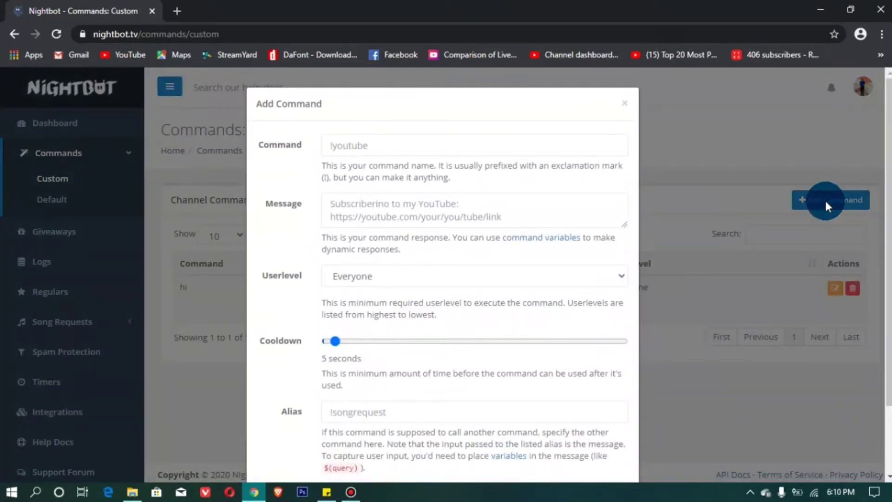
{"action": "left_click", "coordinate": [452, 142]}
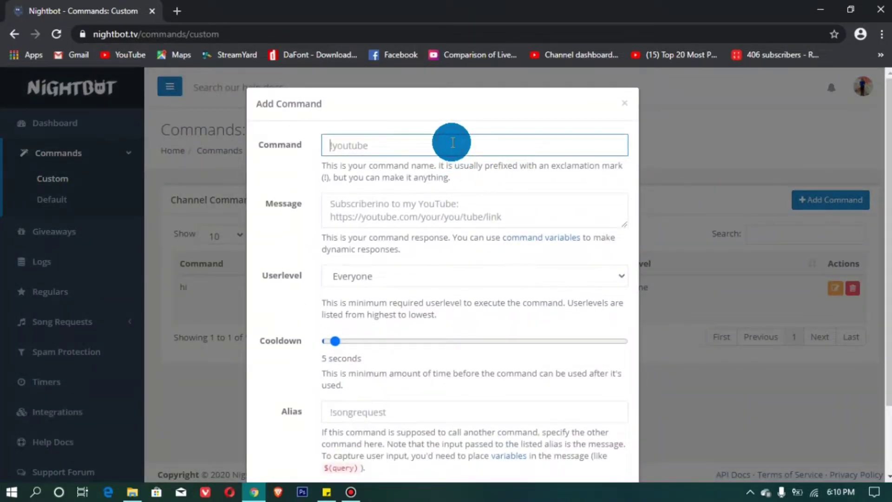
{"action": "type", "text": "hello"}
{"action": "key", "text": "BackSpace"}
{"action": "key", "text": "BackSpace"}
{"action": "key", "text": "BackSpace"}
{"action": "key", "text": "BackSpace"}
{"action": "key", "text": "BackSpace"}
{"action": "type", "text": "hello"}
Submit the command with message "Hi! $(user) Welcome sa Live Stream ni Renever TV, Maraming Salamat! wag kakalimutang tamsakin si host, dikitan at kalembangin."
{"action": "left_click", "coordinate": [471, 210]}
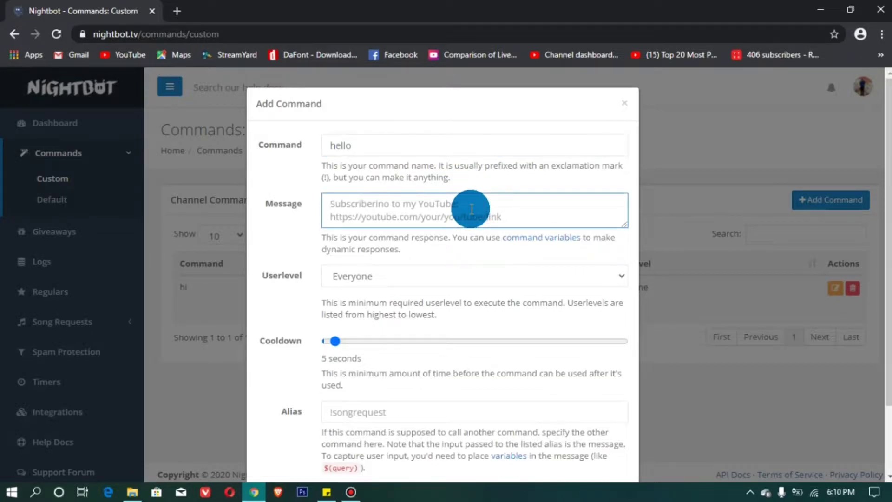
{"action": "type", "text": "Hi!"}
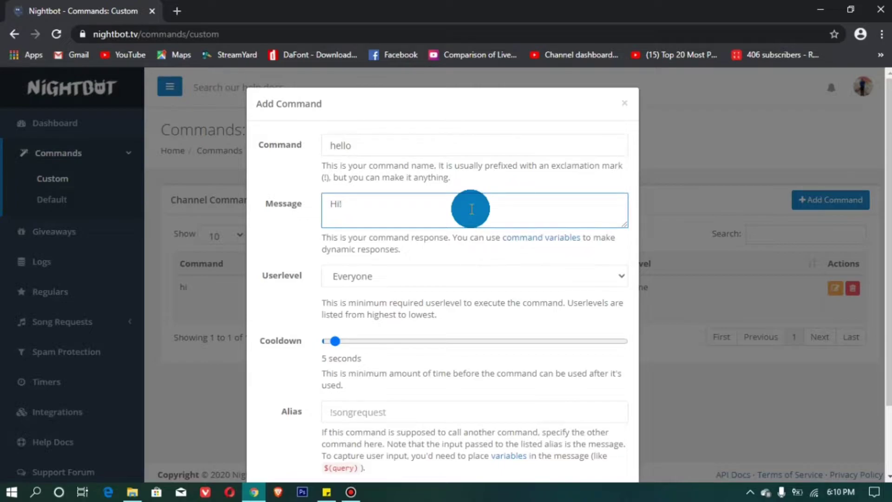
{"action": "type", "text": "$"}
{"action": "type", "text": "("}
{"action": "type", "text": "user"}
{"action": "type", "text": ")"}
{"action": "type", "text": "aw"}
{"action": "key", "text": "BackSpace"}
{"action": "key", "text": "BackSpace"}
{"action": "type", "text": "Welcome"}
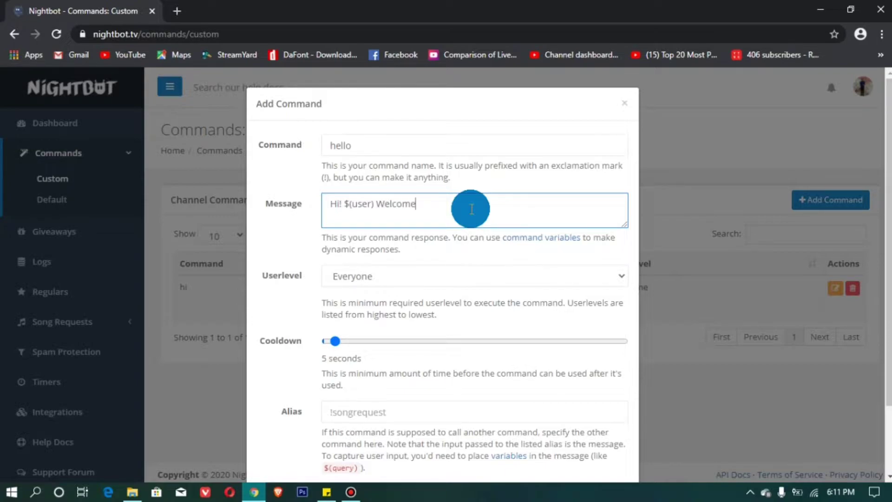
{"action": "type", "text": " sa Live $tream ni Re"}
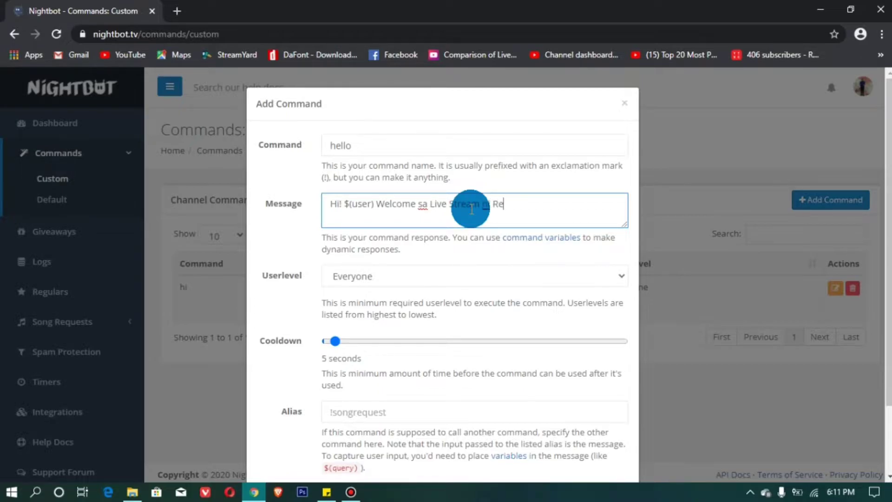
{"action": "type", "text": "never TV, Maraming "}
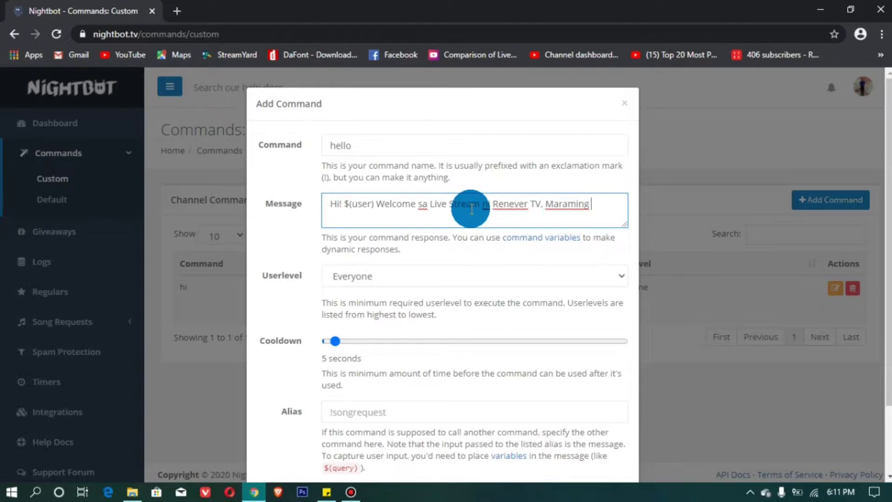
{"action": "type", "text": "Salamat! wag ka"}
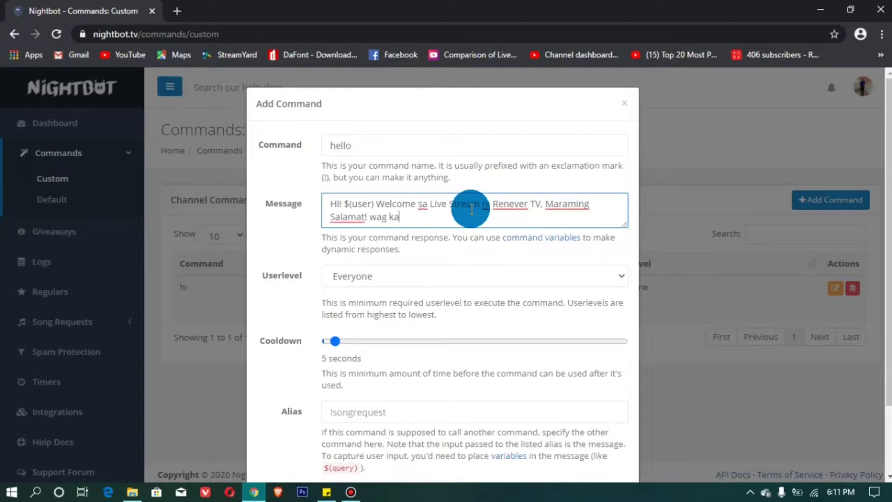
{"action": "type", "text": "kalimutang "}
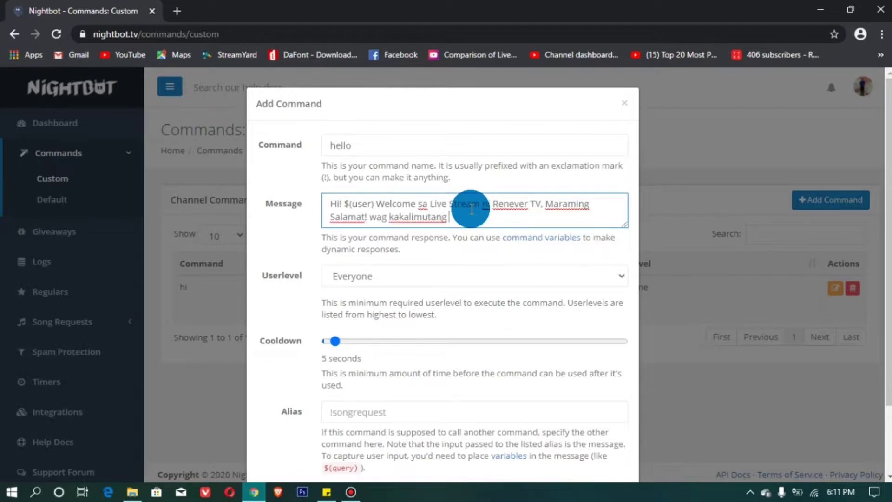
{"action": "type", "text": "tamsakin si host, "}
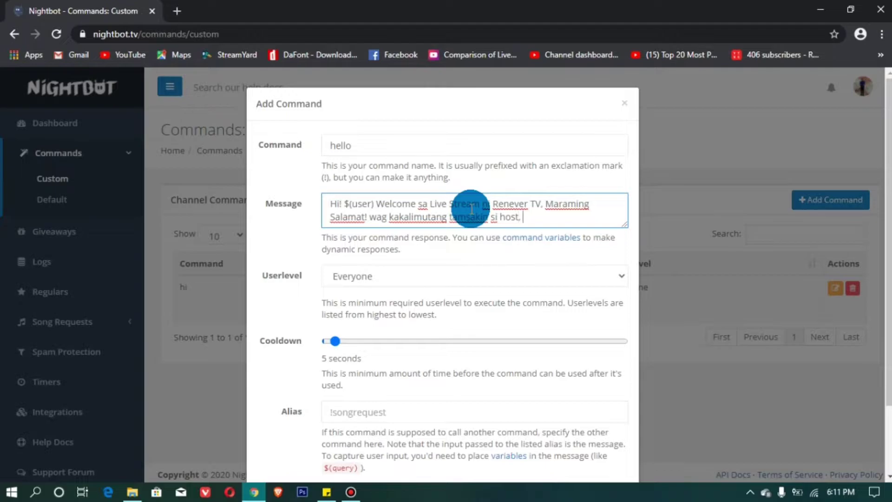
{"action": "type", "text": "dikitan at kalemban"}
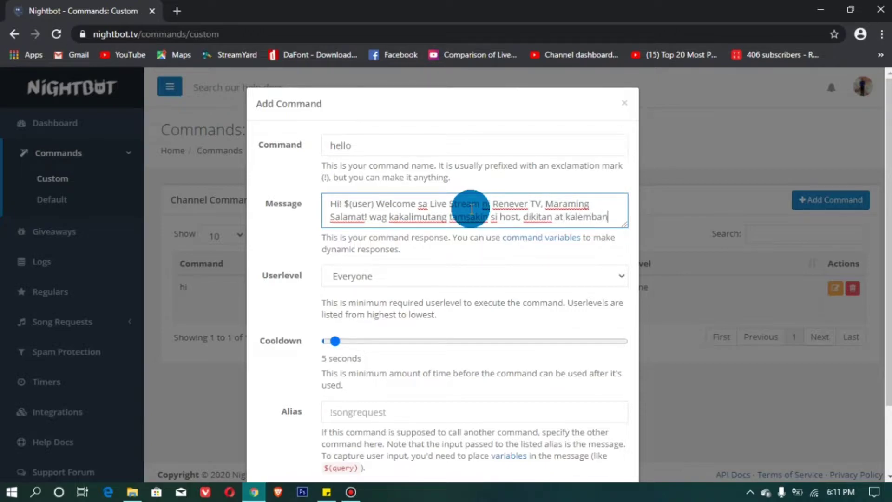
{"action": "type", "text": "gin."}
{"action": "scroll", "coordinate": [509, 291], "scroll_direction": "down", "scroll_amount": 2}
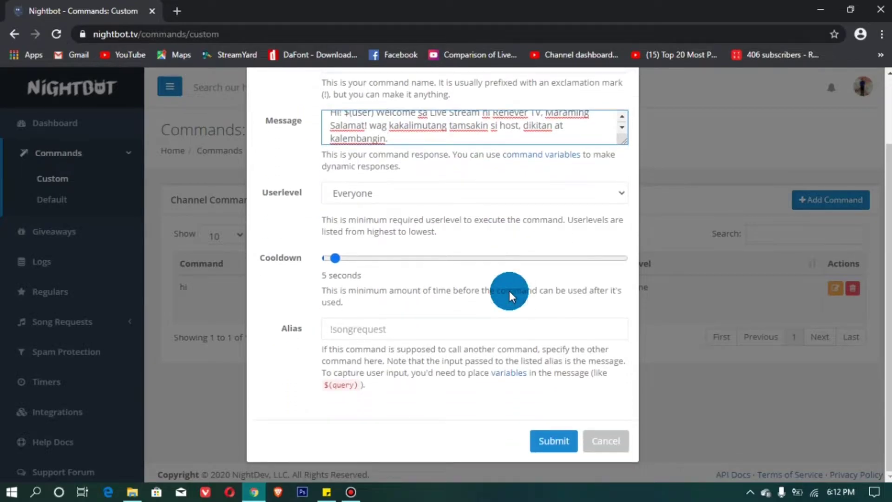
{"action": "left_click", "coordinate": [554, 443]}
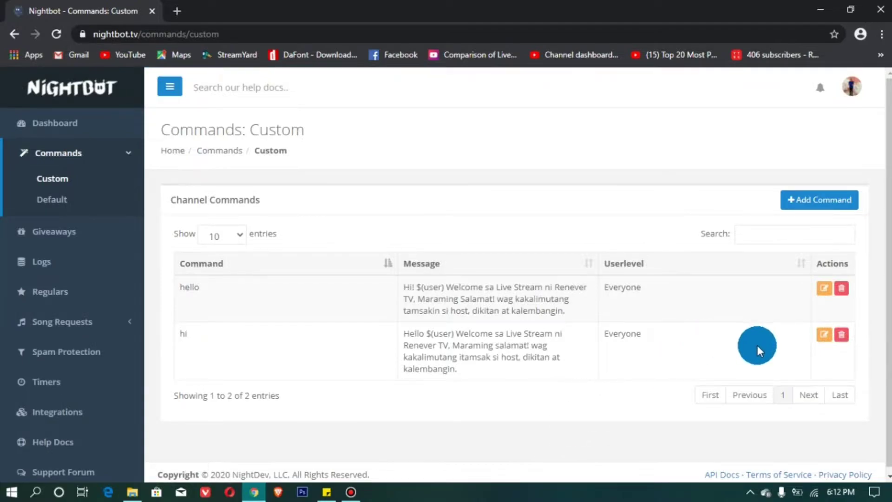
Add a custom channel command "tamsak" with the message "Thankyou $(user) sa pagsuporta kay host. seat back and enjoy watching!"
{"action": "left_click", "coordinate": [812, 204]}
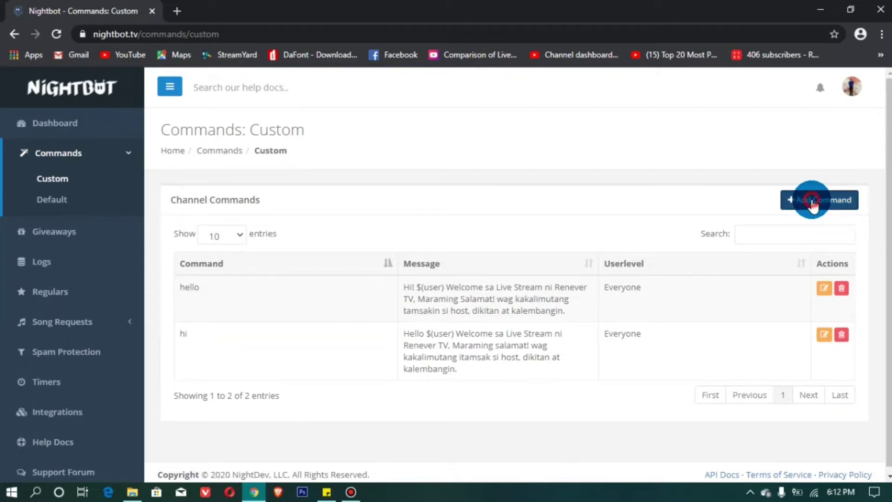
{"action": "left_click", "coordinate": [504, 145]}
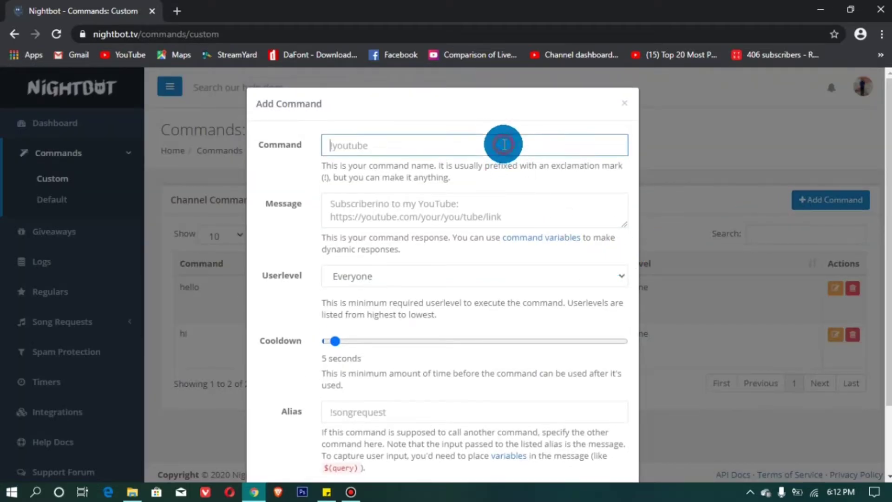
{"action": "type", "text": "tamsak"}
{"action": "left_click", "coordinate": [514, 206]}
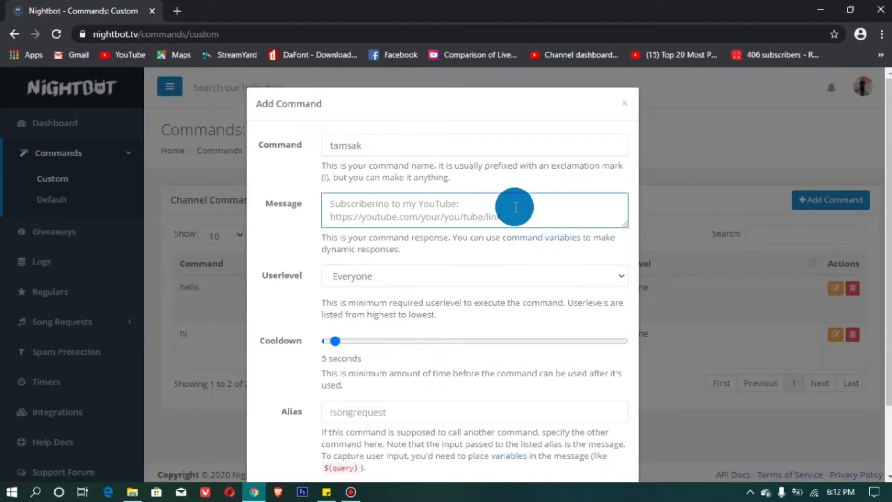
{"action": "type", "text": "Tha"}
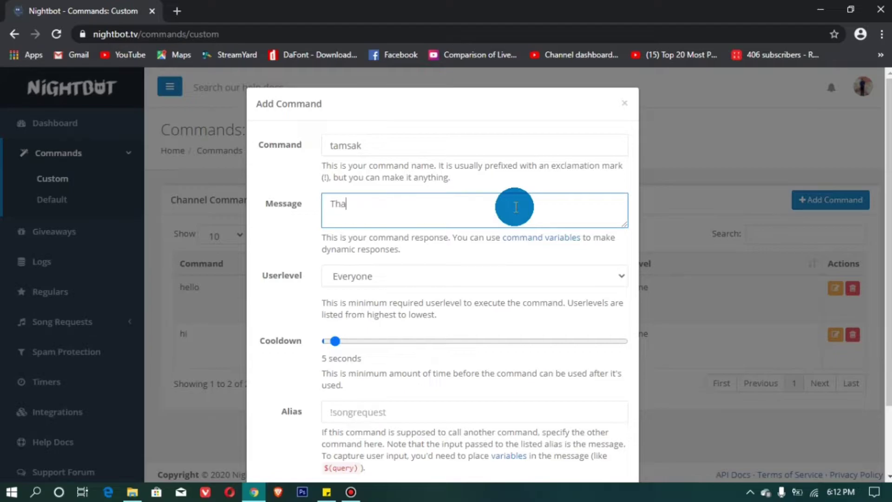
{"action": "type", "text": "nkyou $(user) "}
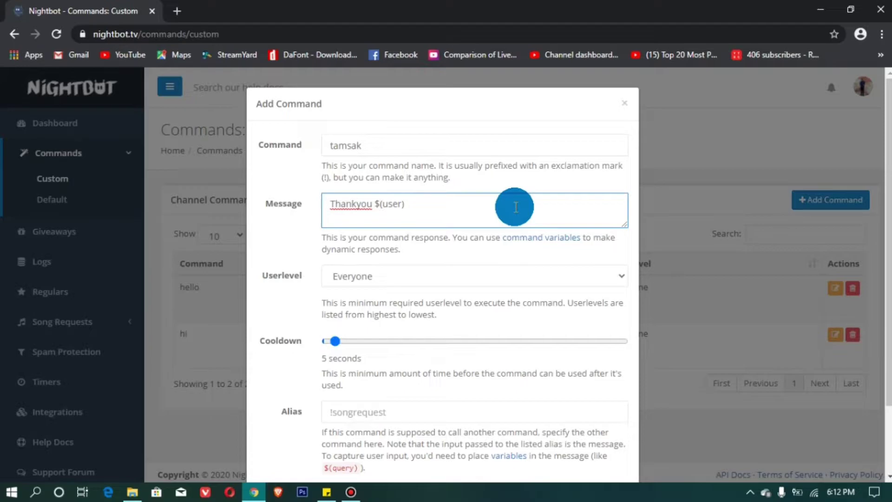
{"action": "type", "text": "sa pagsuporta kay "}
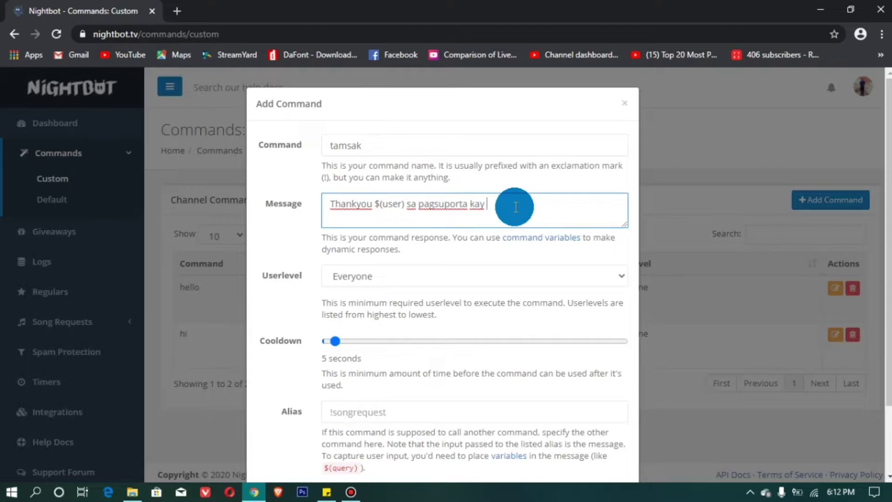
{"action": "type", "text": "host"}
{"action": "type", "text": ". seat back and enjoy watc"}
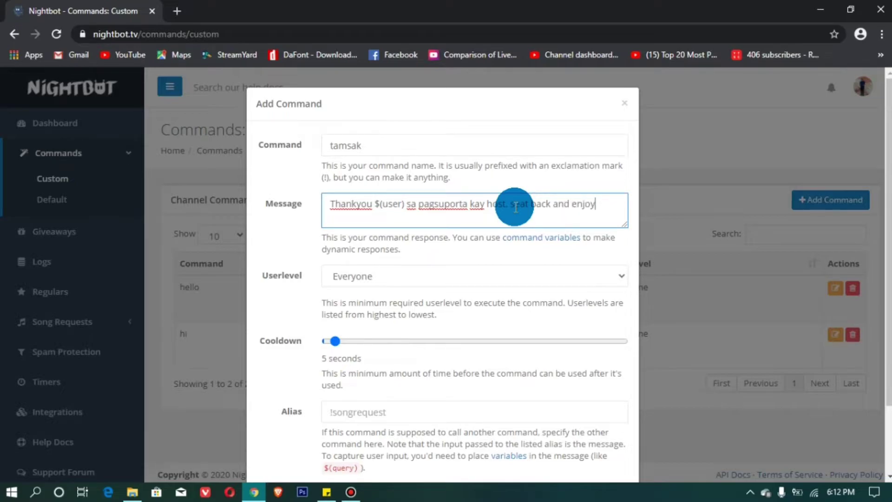
{"action": "type", "text": "hing!"}
{"action": "scroll", "coordinate": [467, 308], "scroll_direction": "down", "scroll_amount": 2}
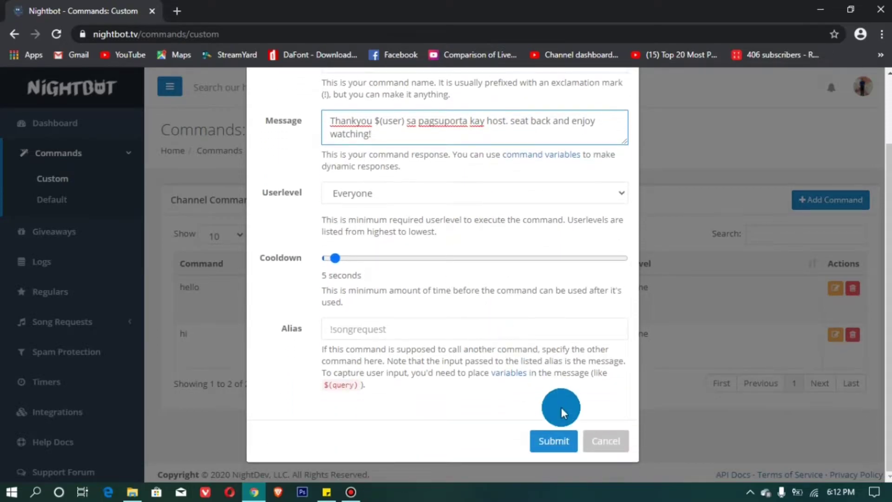
{"action": "left_click", "coordinate": [558, 443]}
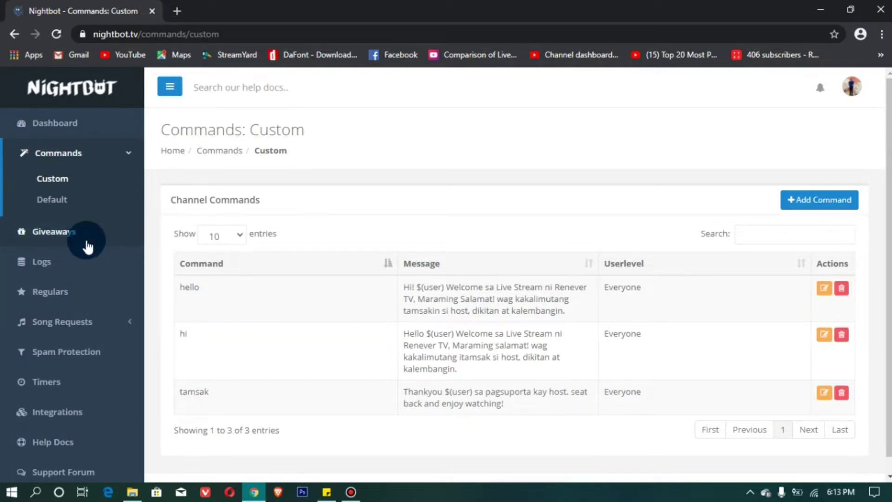
Enable the Repetitions filter in the spam protection settings
{"action": "left_click", "coordinate": [85, 356]}
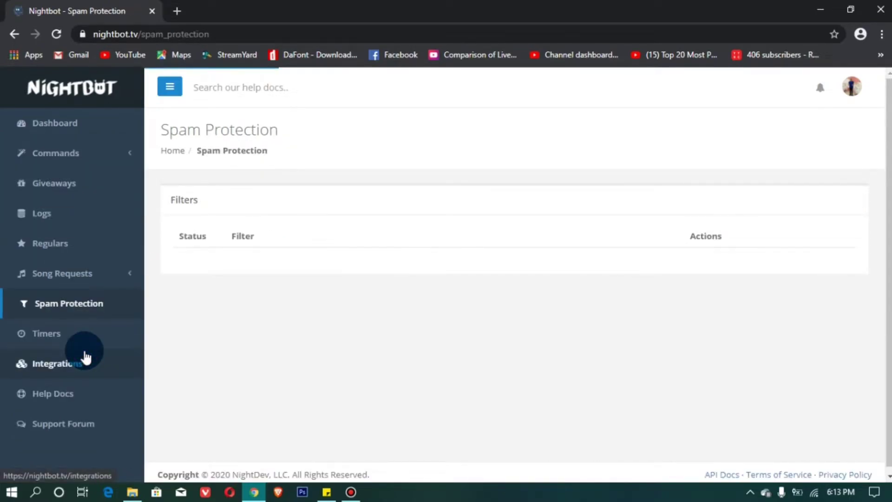
{"action": "left_click", "coordinate": [280, 310]}
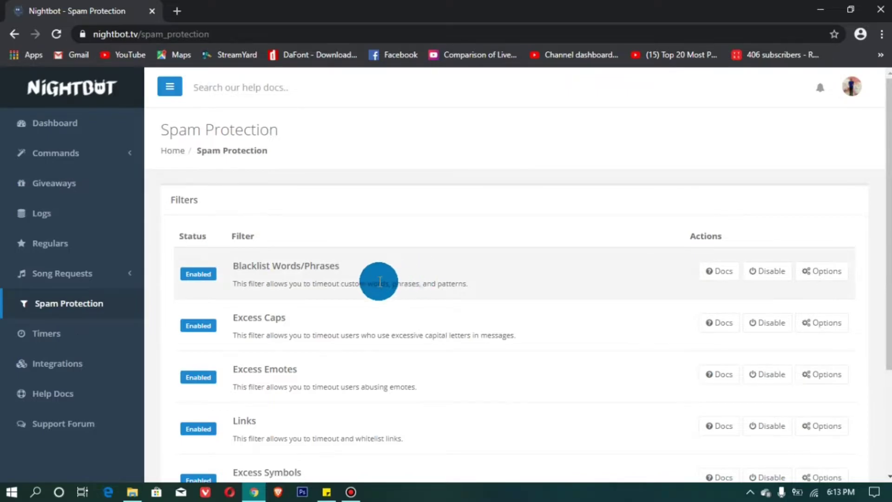
{"action": "scroll", "coordinate": [381, 291], "scroll_direction": "down", "scroll_amount": 3}
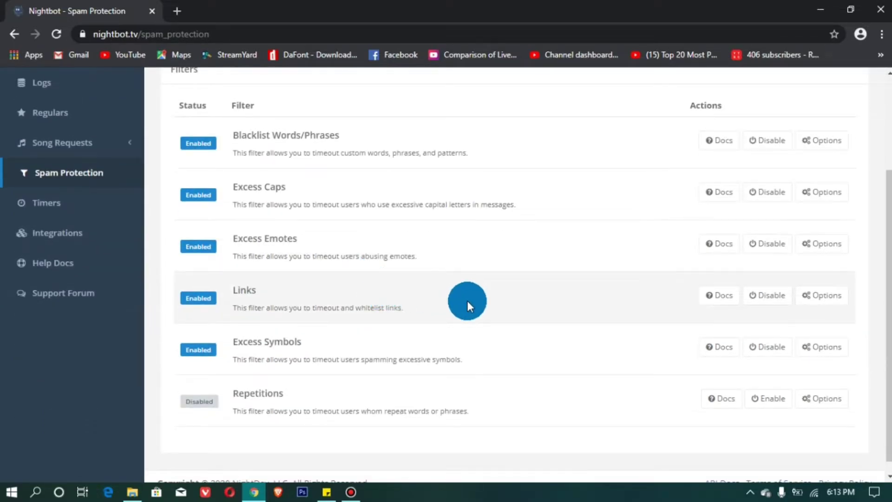
{"action": "scroll", "coordinate": [496, 300], "scroll_direction": "up", "scroll_amount": 3}
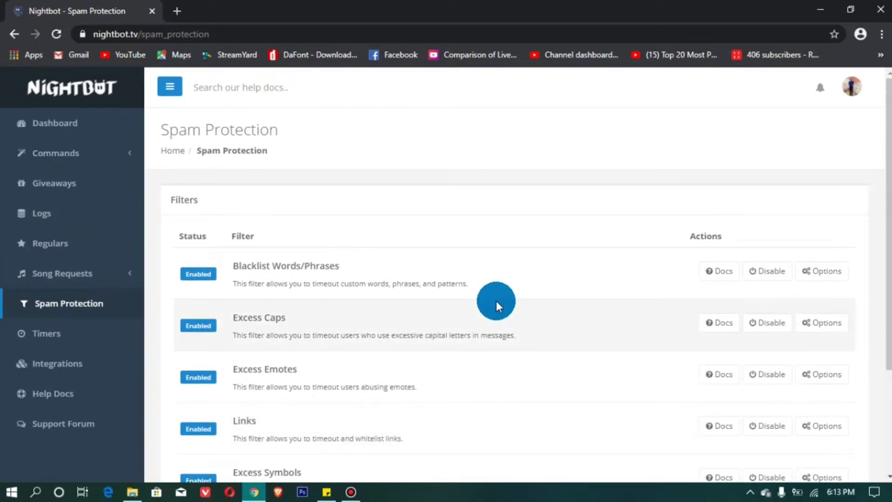
{"action": "scroll", "coordinate": [496, 300], "scroll_direction": "down", "scroll_amount": 2}
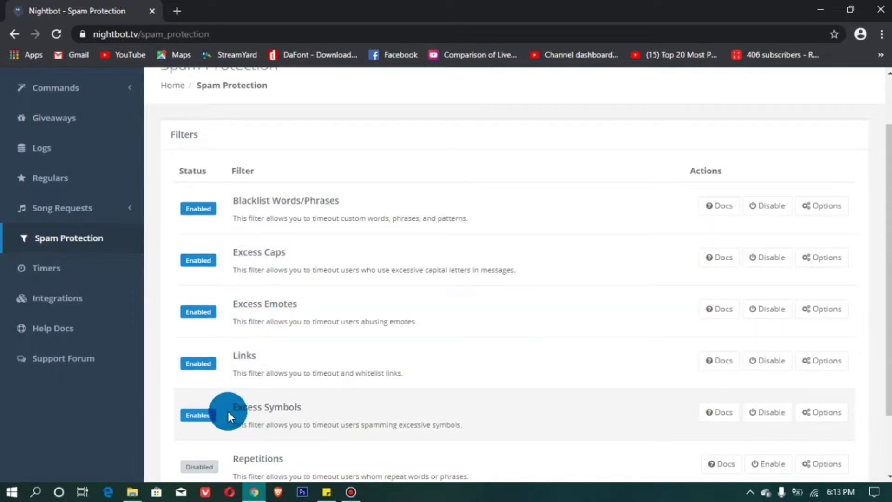
{"action": "scroll", "coordinate": [295, 412], "scroll_direction": "down", "scroll_amount": 2}
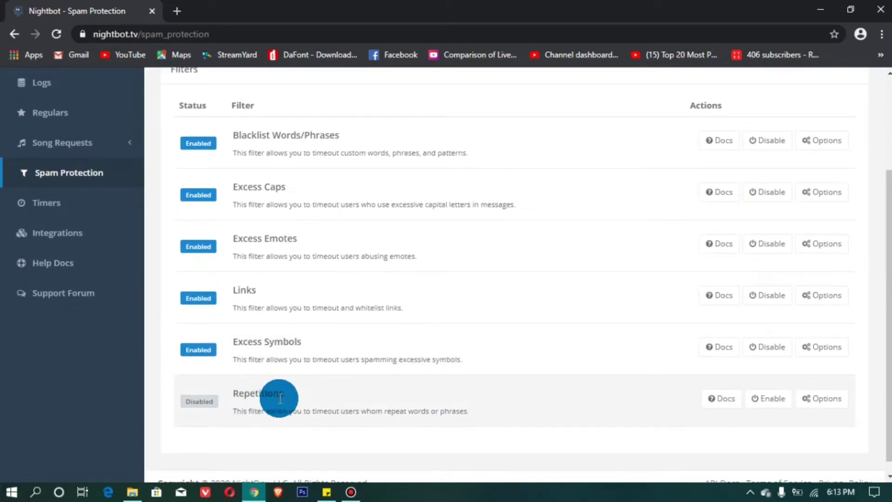
{"action": "left_click", "coordinate": [772, 408]}
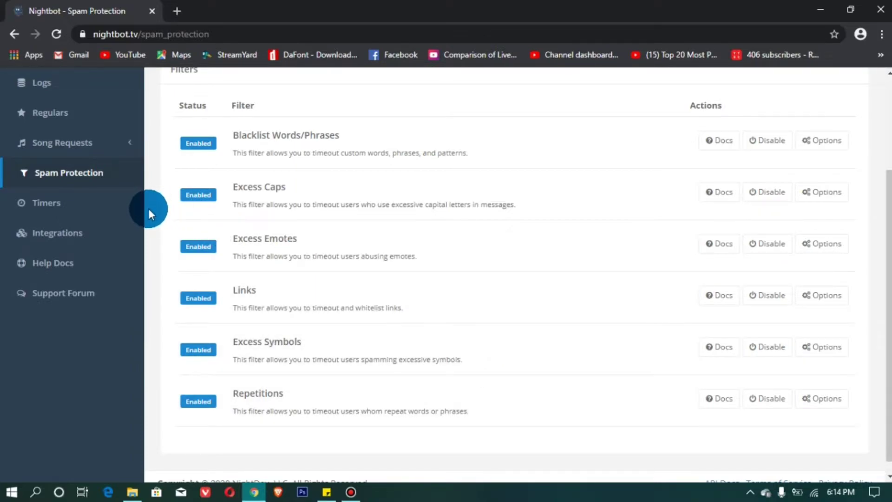
Start a new timer on the Timers page and name it "Subscribe"
{"action": "left_click", "coordinate": [106, 207]}
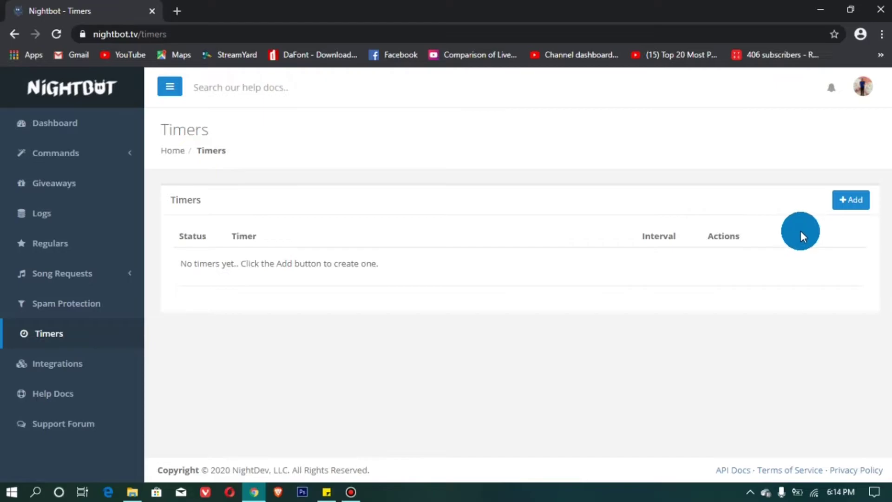
{"action": "left_click", "coordinate": [854, 207]}
{"action": "left_click", "coordinate": [570, 167]}
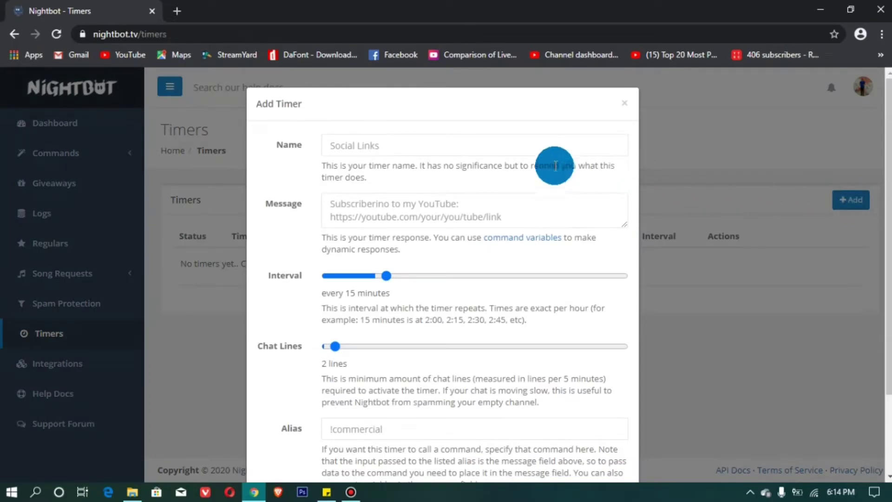
{"action": "left_click", "coordinate": [491, 145]}
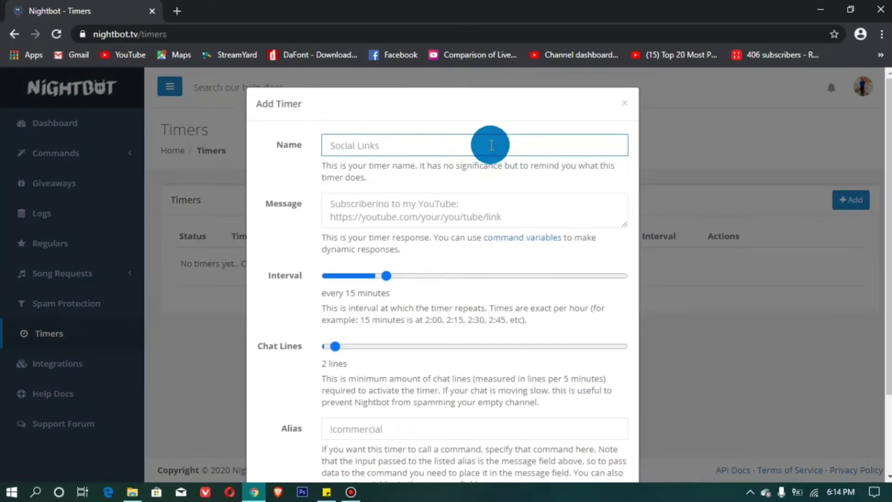
{"action": "type", "text": "Subscribe"}
Enter the timer message "sa mga bago sa LS ni host. Wag kakalimutang tamsakin dikitan at kalembangin. thankyou! Godbless!"
{"action": "left_click", "coordinate": [491, 203]}
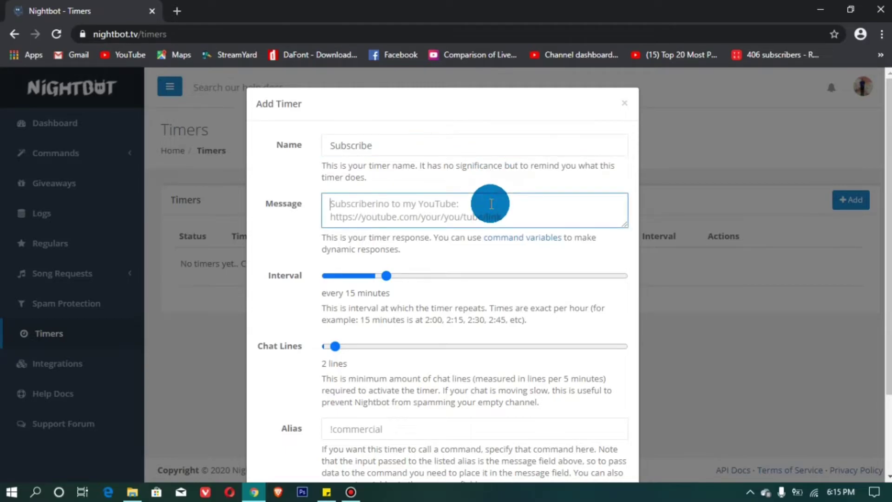
{"action": "type", "text": "sa"}
{"action": "key", "text": "BackSpace"}
{"action": "key", "text": "BackSpace"}
{"action": "type", "text": "sa mga "}
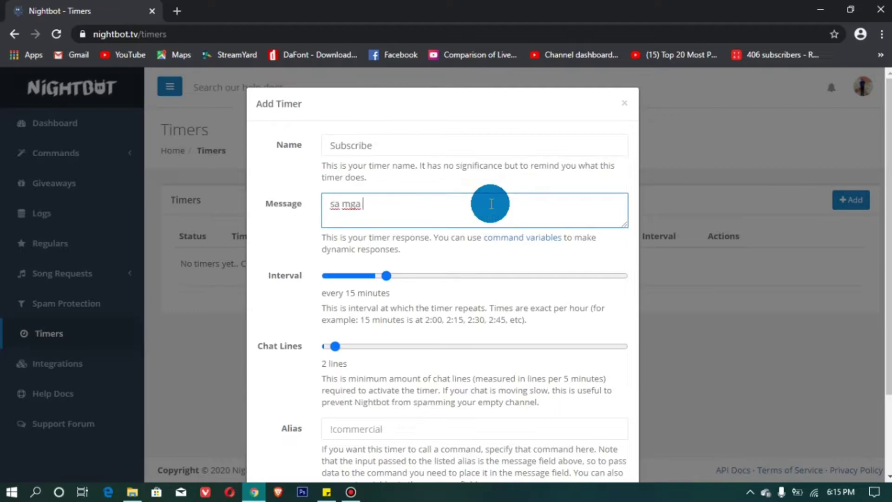
{"action": "type", "text": "bago sa LS ni h"}
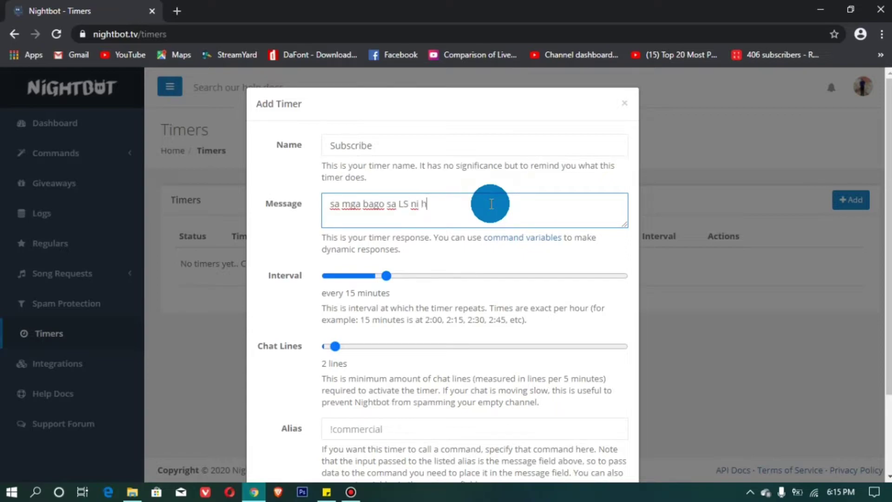
{"action": "type", "text": "ost. wag"}
{"action": "key", "text": "BackSpace"}
{"action": "key", "text": "BackSpace"}
{"action": "key", "text": "BackSpace"}
{"action": "key", "text": "BackSpace"}
{"action": "type", "text": "Wag kakalimutang "}
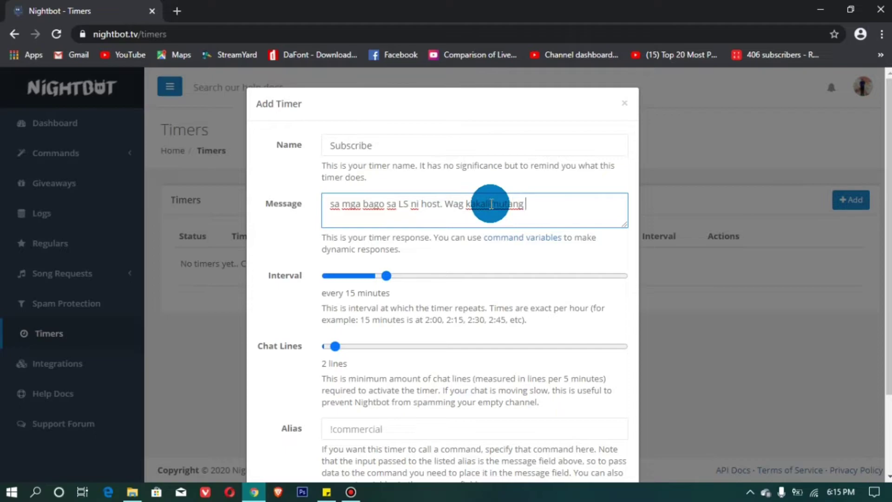
{"action": "type", "text": "tamsakin dikit"}
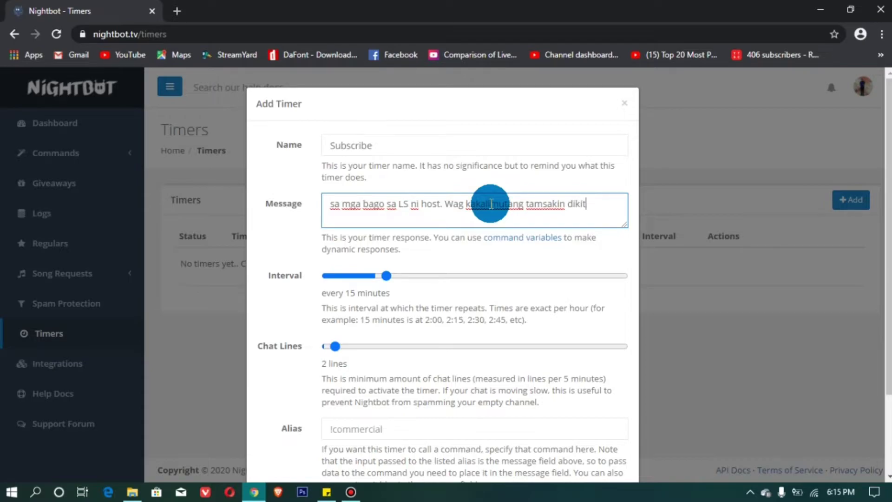
{"action": "type", "text": "an at kalembangin"}
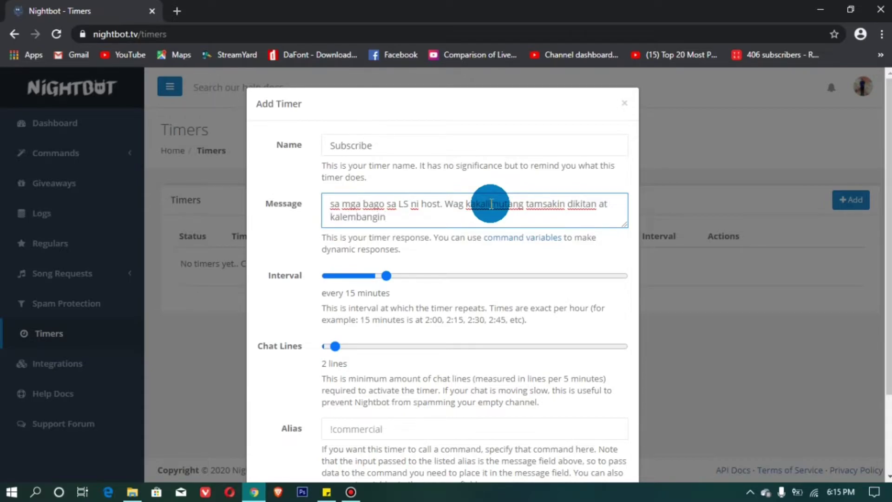
{"action": "type", "text": ". thankyou"}
{"action": "key", "text": "BackSpace"}
{"action": "type", "text": "!"}
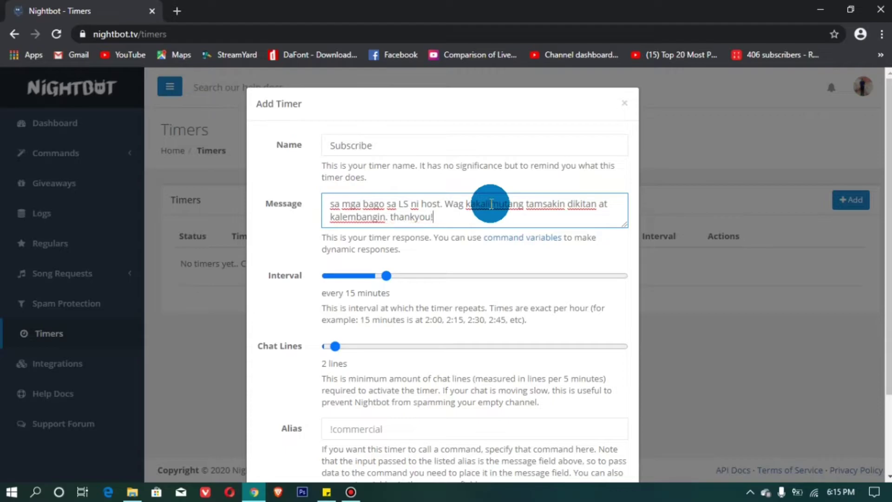
{"action": "type", "text": " Godbless!"}
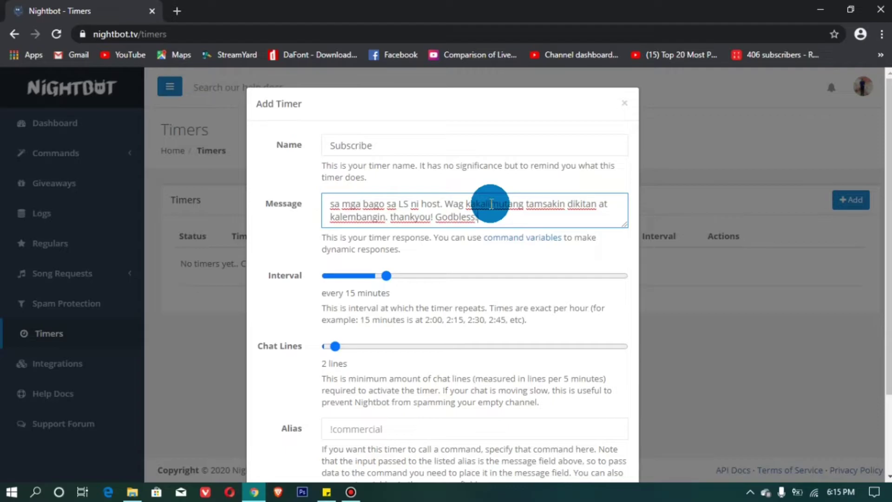
Set the Subscribe timer's interval to every 5 minutes and its chat lines to 10, and submit it
{"action": "left_click", "coordinate": [383, 277]}
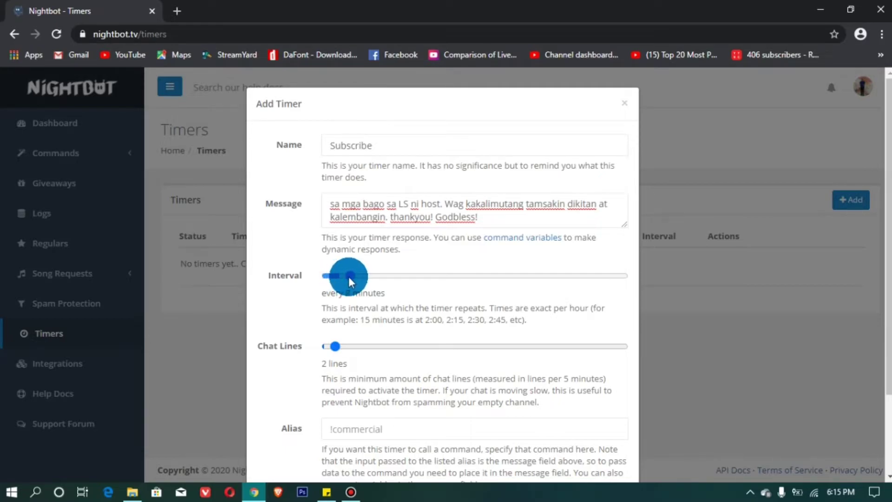
{"action": "left_click_drag", "start_coordinate": [338, 277], "coordinate": [337, 277]}
{"action": "left_click", "coordinate": [361, 314]}
{"action": "scroll", "coordinate": [325, 302], "scroll_direction": "down", "scroll_amount": 2}
{"action": "left_click", "coordinate": [300, 293]}
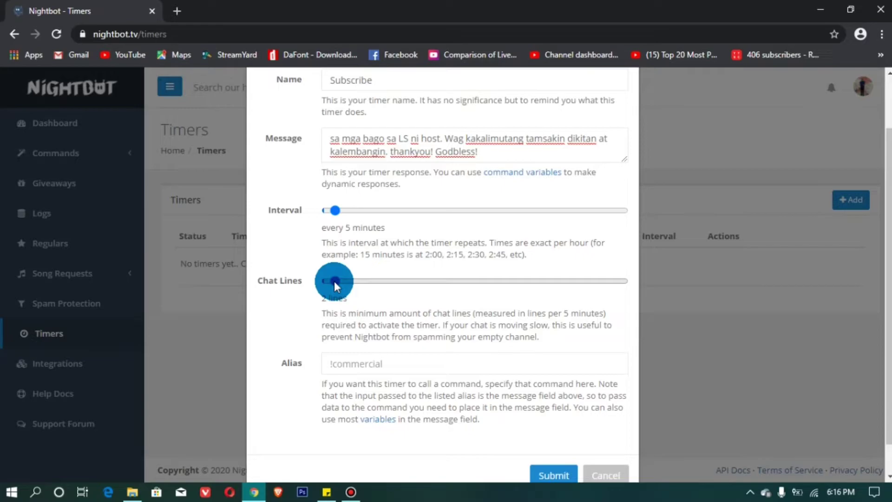
{"action": "left_click_drag", "start_coordinate": [353, 281], "coordinate": [361, 285]}
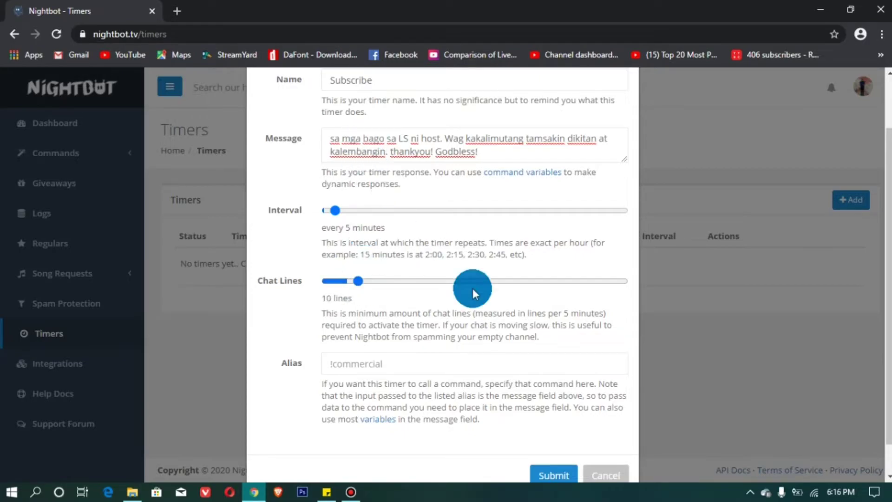
{"action": "left_click", "coordinate": [553, 475]}
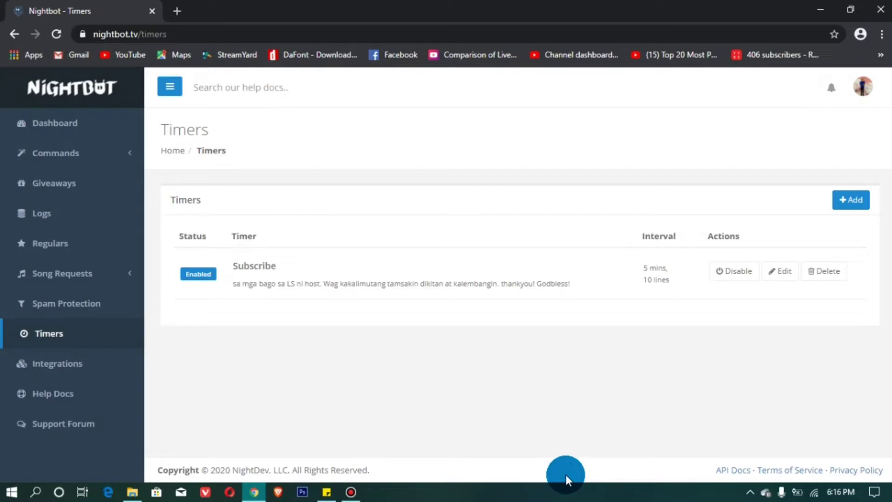
Start another new timer and name it "Facebook page"
{"action": "left_click", "coordinate": [853, 200]}
{"action": "left_click", "coordinate": [378, 145]}
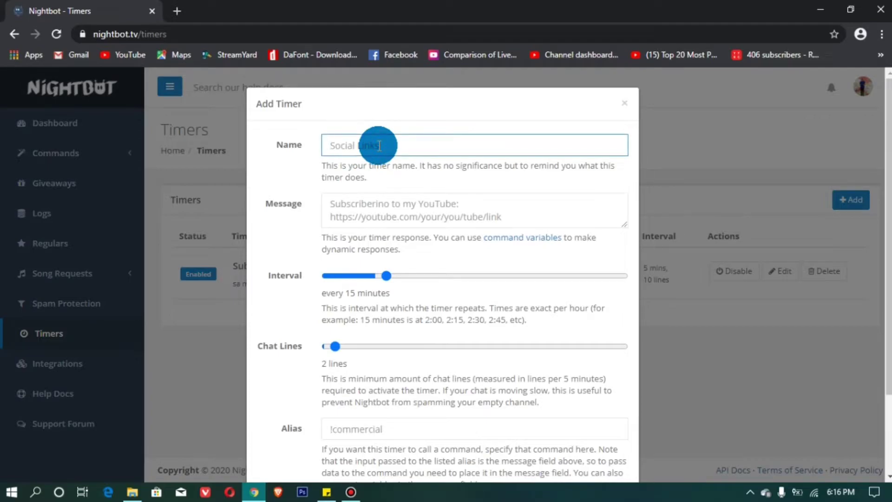
{"action": "type", "text": "Facebook page"}
Enter the timer message "please like the facebook page of our host."
{"action": "left_click", "coordinate": [405, 203]}
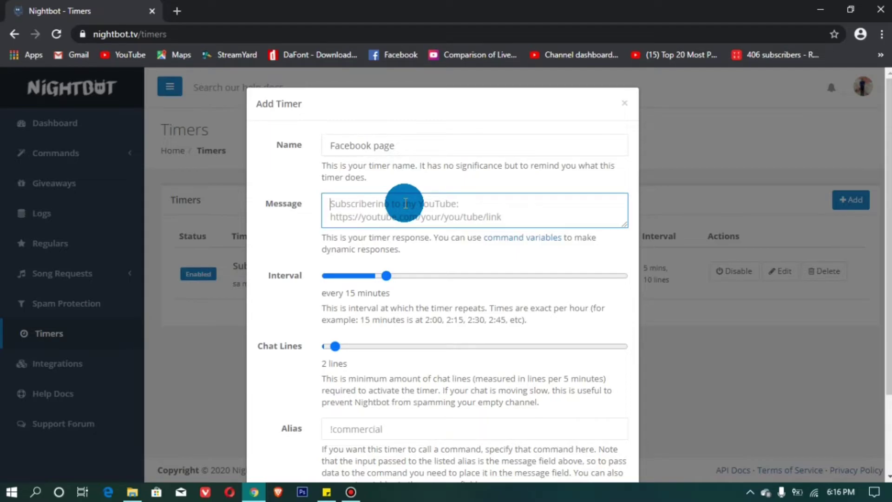
{"action": "type", "text": "please"}
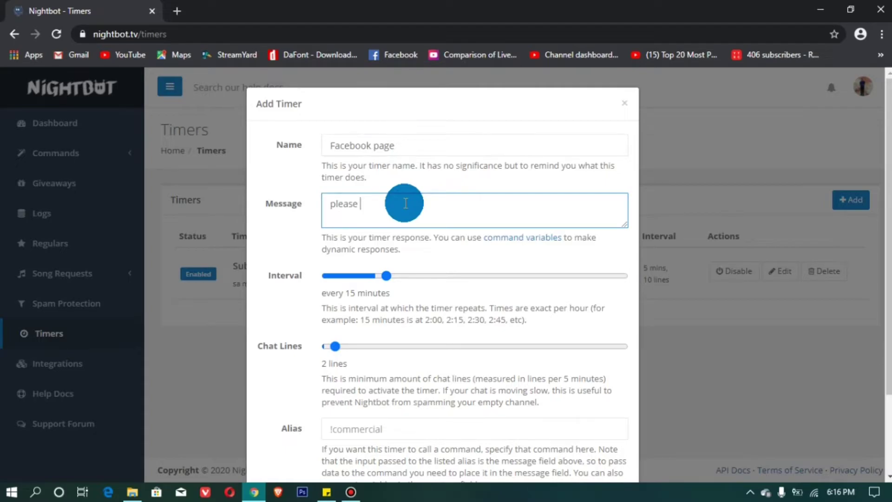
{"action": "type", "text": " like the facebook "}
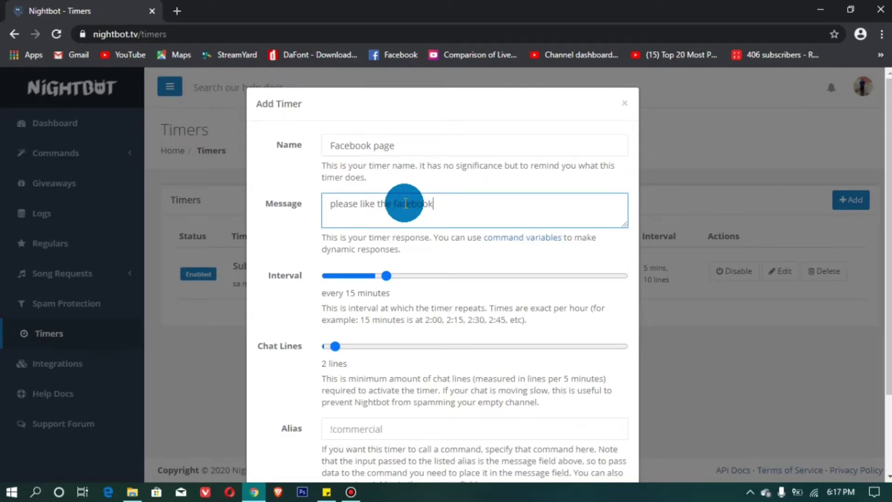
{"action": "type", "text": "page of our ho"}
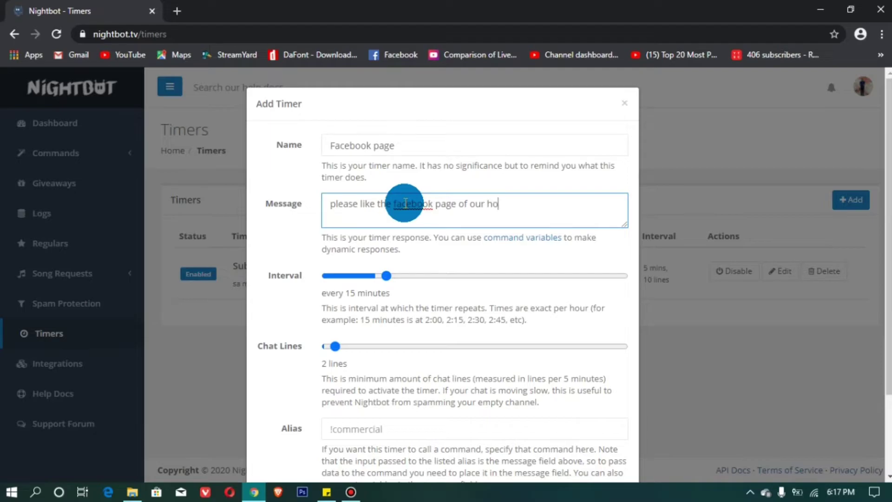
{"action": "type", "text": "st."}
{"action": "double_click", "coordinate": [413, 203]}
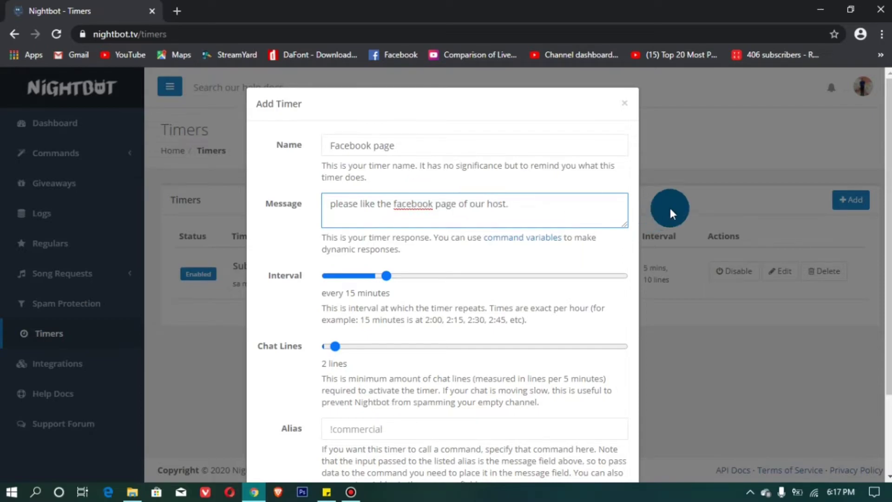
Copy the Facebook page link from the desktop sticky note and paste it at the end of the timer message in Nightbot
{"action": "left_click", "coordinate": [822, 9]}
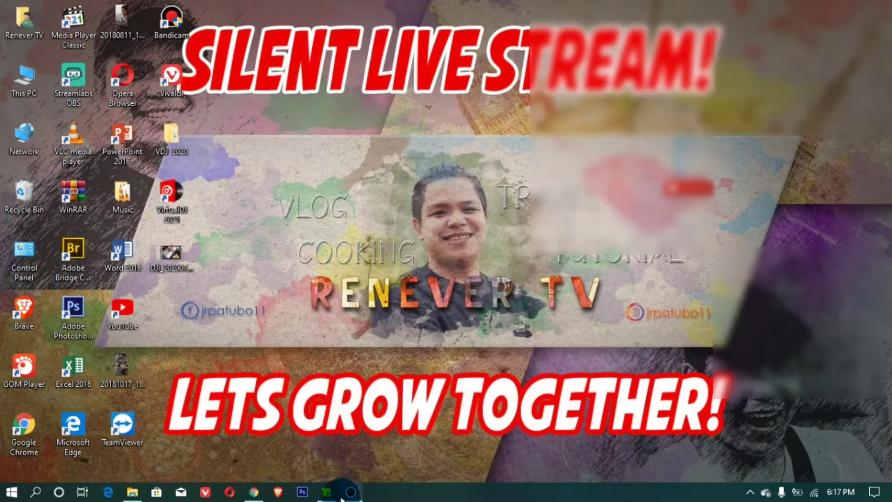
{"action": "left_click", "coordinate": [327, 492]}
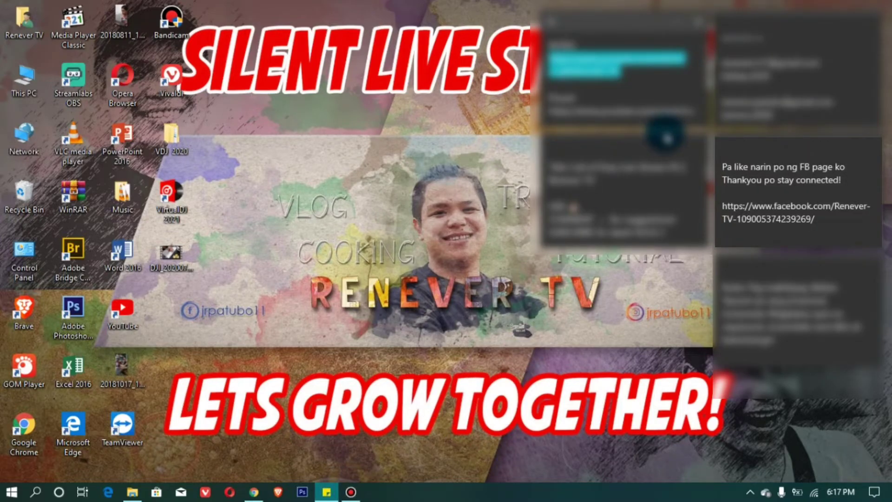
{"action": "left_click", "coordinate": [815, 219]}
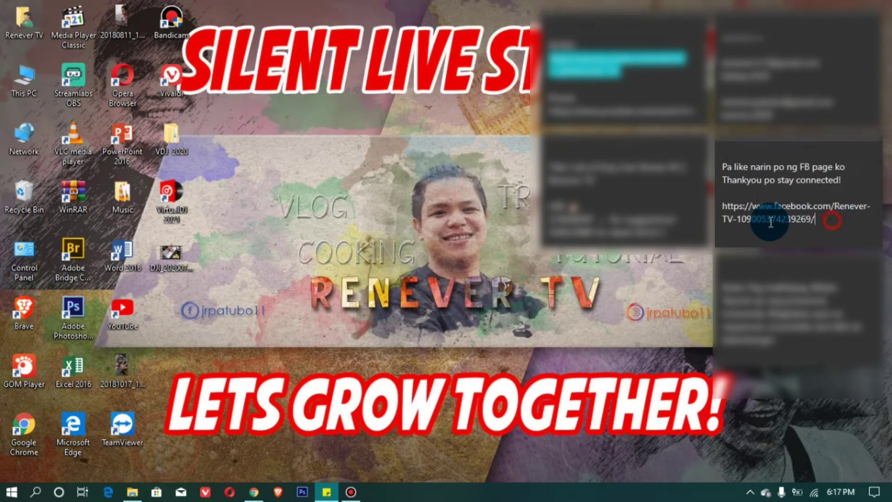
{"action": "left_click_drag", "start_coordinate": [721, 206], "coordinate": [817, 219]}
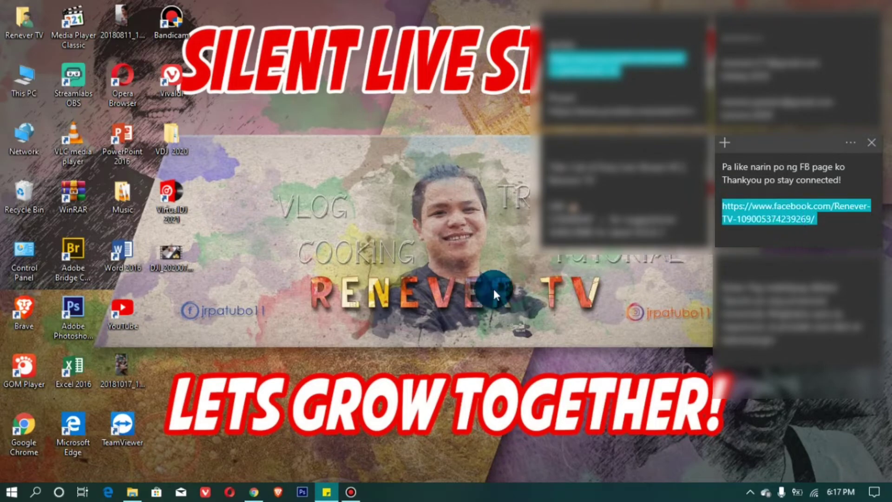
{"action": "left_click", "coordinate": [254, 491]}
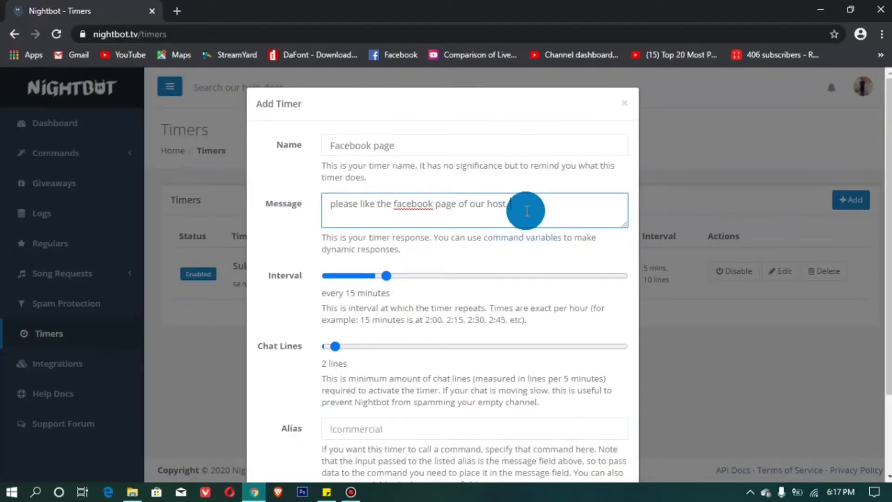
{"action": "key", "text": "ctrl+v"}
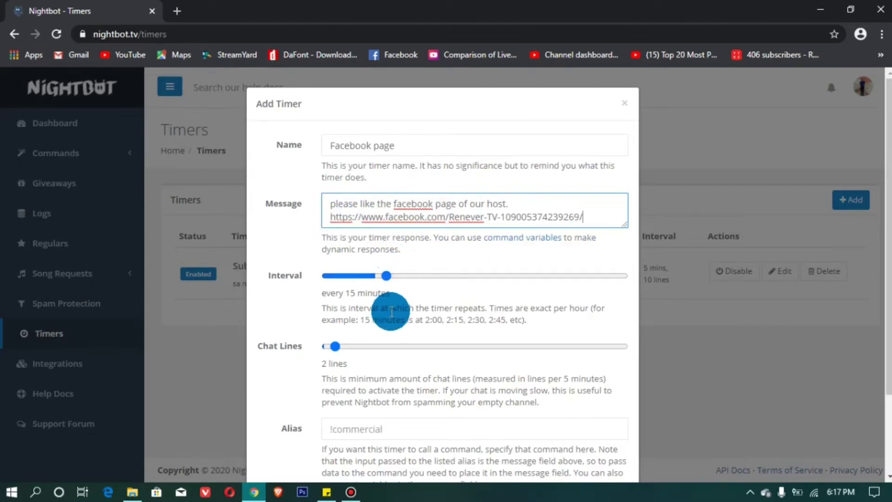
Set the Facebook page timer's chat lines to 20 and submit it
{"action": "left_click_drag", "start_coordinate": [334, 350], "coordinate": [389, 347]}
{"action": "left_click", "coordinate": [552, 362]}
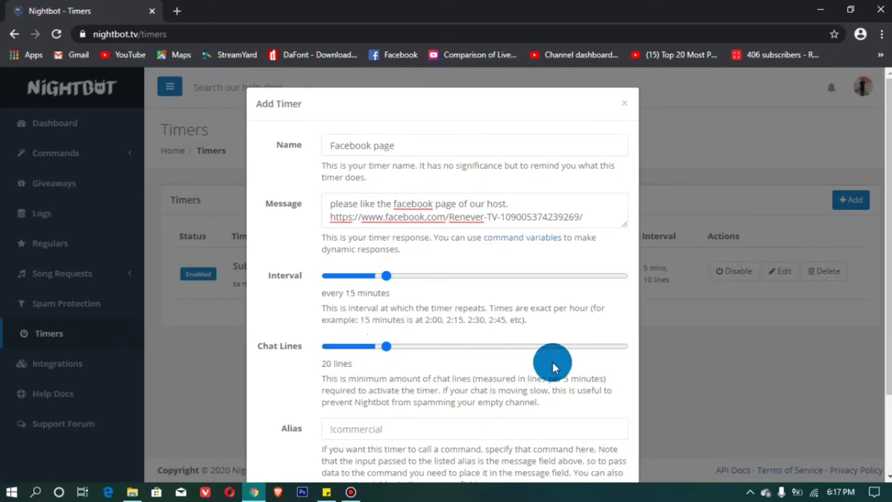
{"action": "scroll", "coordinate": [553, 361], "scroll_direction": "down", "scroll_amount": 1}
{"action": "left_click", "coordinate": [555, 437]}
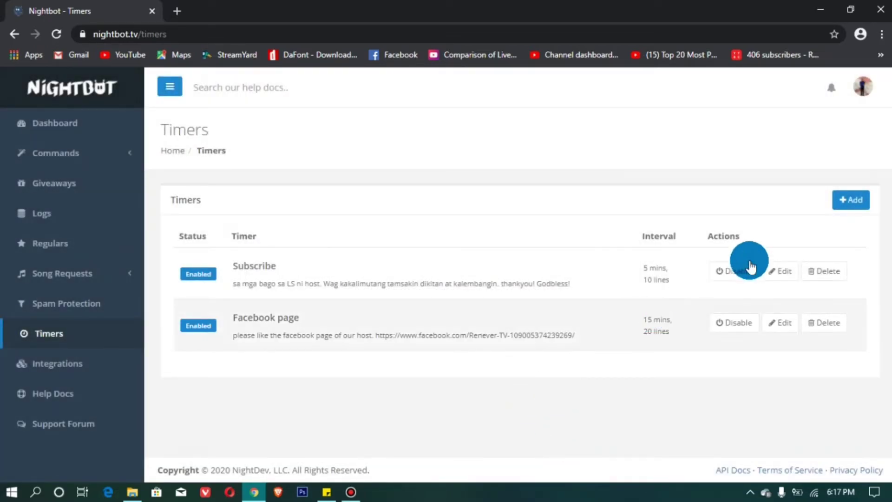
Start a third timer and name it "dikitan rules"
{"action": "left_click", "coordinate": [850, 211]}
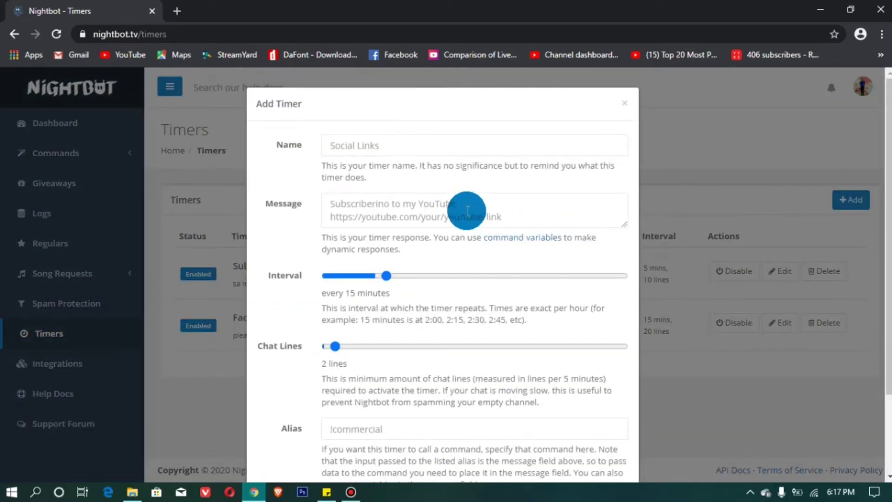
{"action": "left_click", "coordinate": [435, 144]}
{"action": "type", "text": "di"}
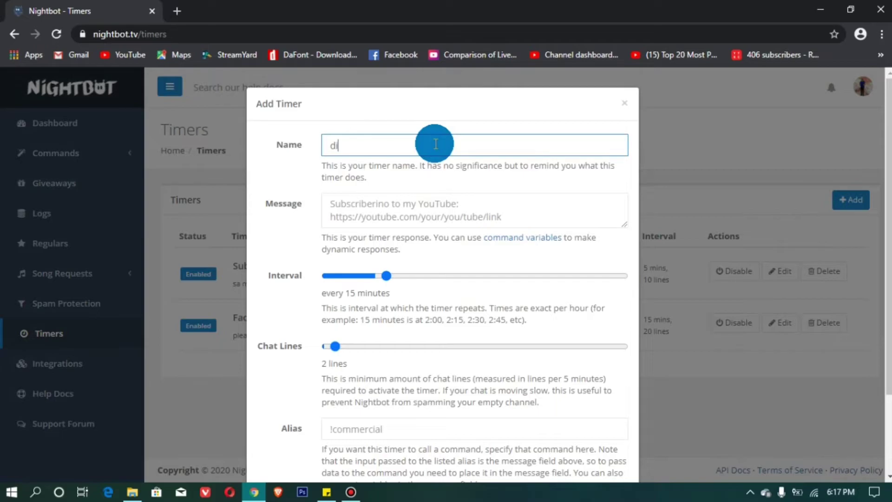
{"action": "type", "text": "kitan rules"}
Begin the timer message with "Rules sa dikitan Panooring ang video, itamsak ito, magbakas ayon sa napanood na video"
{"action": "left_click", "coordinate": [448, 207]}
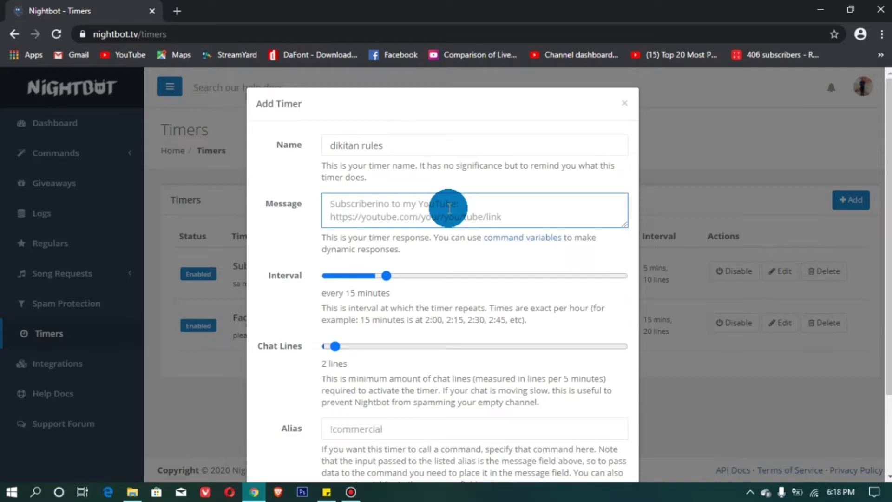
{"action": "type", "text": "Rules"}
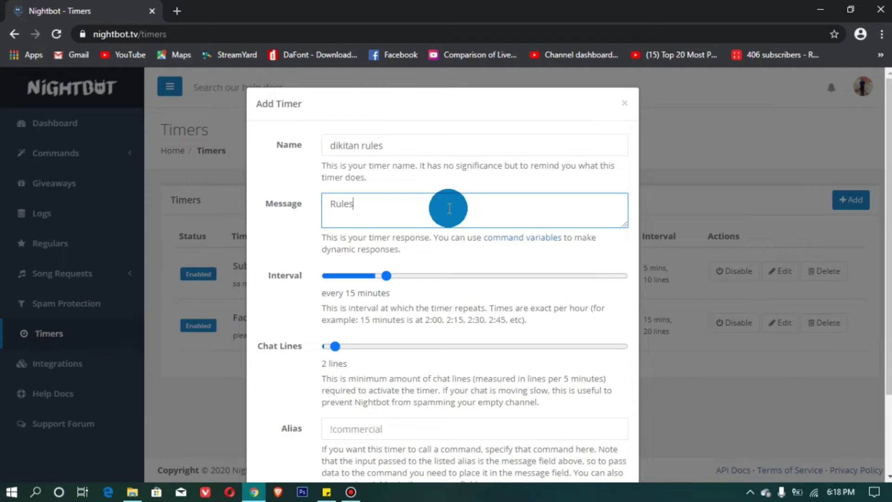
{"action": "type", "text": " sa dikitan"}
{"action": "type", "text": "PA"}
{"action": "type", "text": "a"}
{"action": "type", "text": "nooring "}
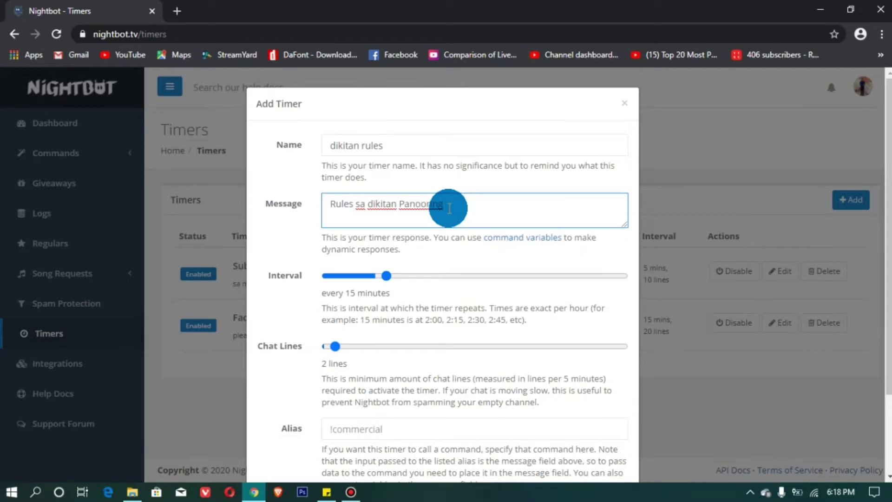
{"action": "type", "text": "ang video, itamsak ito"}
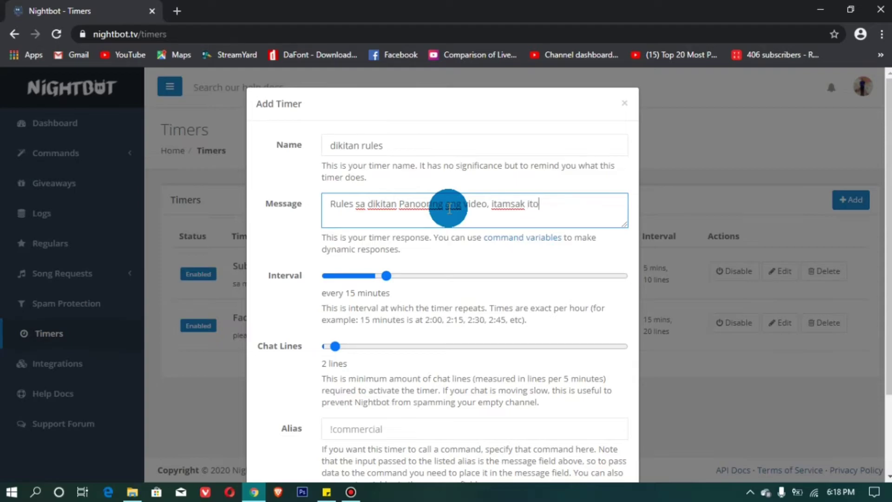
{"action": "type", "text": ","}
{"action": "type", "text": " mad"}
{"action": "key", "text": "BackSpace"}
{"action": "type", "text": "gbal"}
{"action": "key", "text": "BackSpace"}
{"action": "type", "text": "kas ay"}
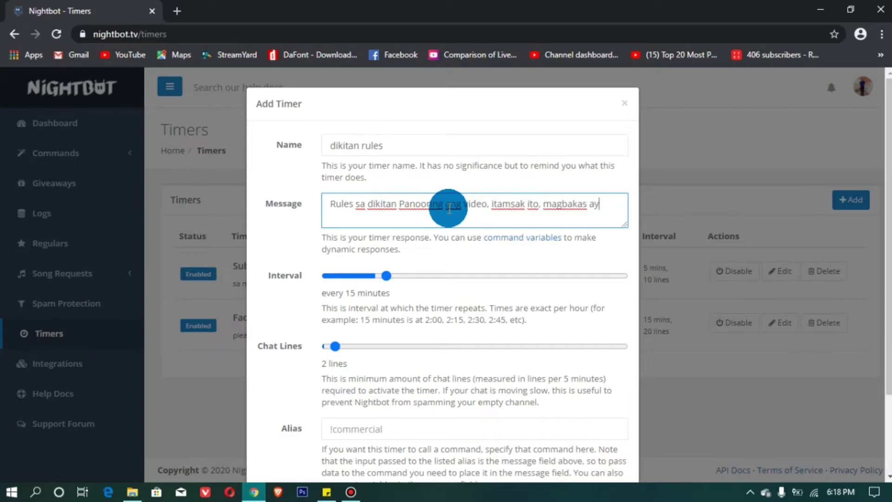
{"action": "type", "text": "on sa napanood na video"}
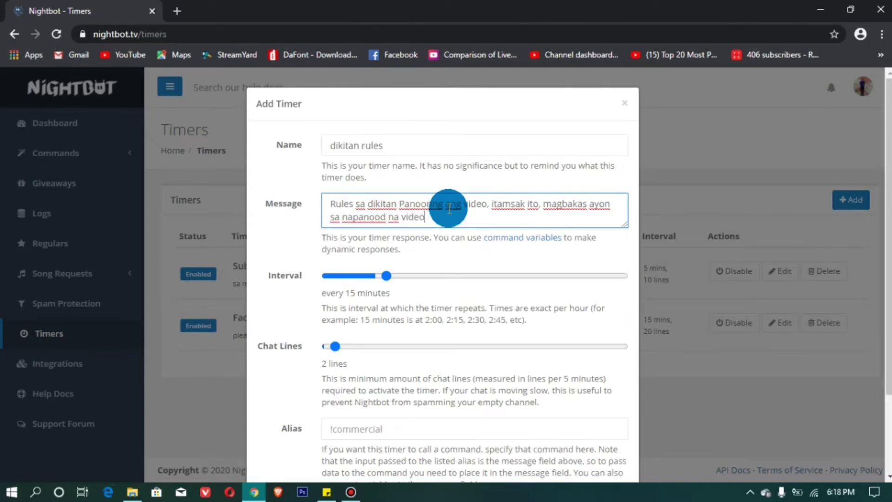
Complete the timer message with ", i click ang dikit button at kalembangin. Thankyou!"
{"action": "type", "text": ", i"}
{"action": "type", "text": "!click"}
{"action": "type", "text": " ang dikit "}
{"action": "type", "text": "button"}
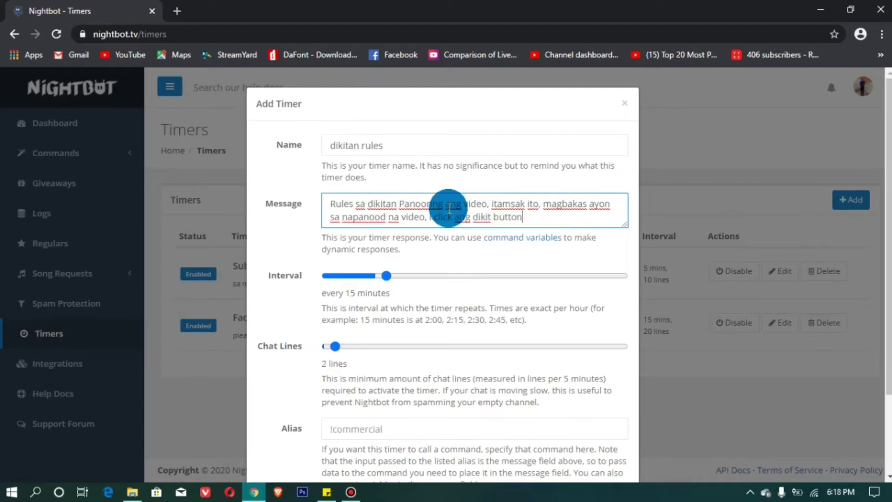
{"action": "type", "text": " at kalembanig"}
{"action": "type", "text": "n"}
{"action": "key", "text": "BackSpace"}
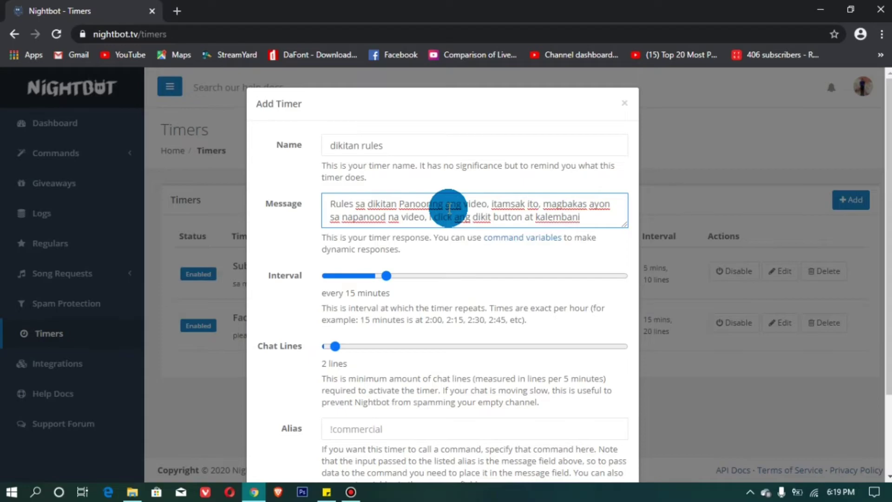
{"action": "type", "text": "gin. Thankyou"}
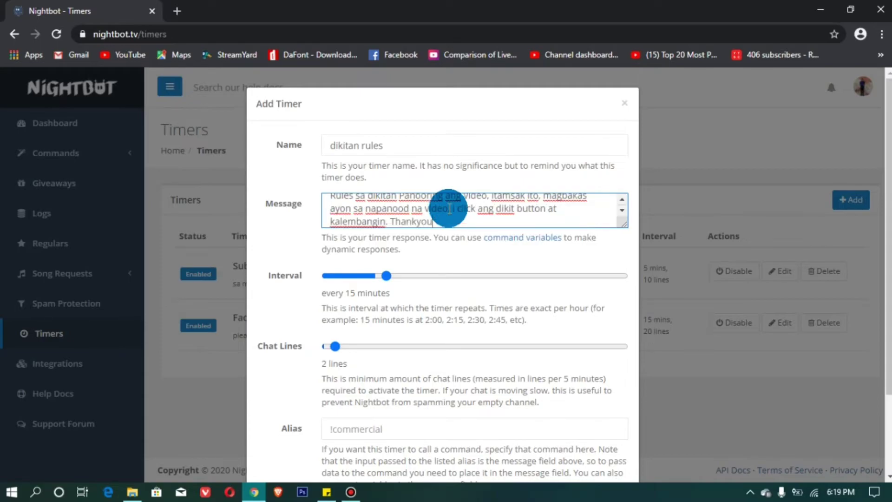
{"action": "type", "text": "."}
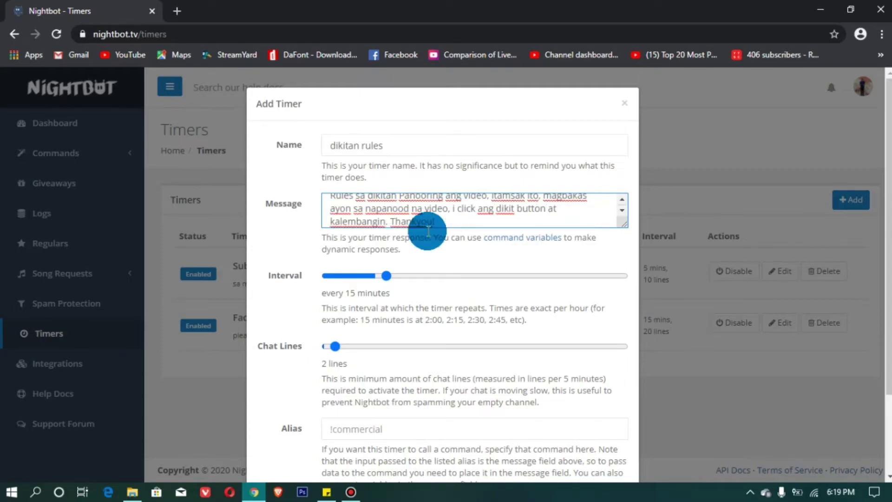
Set the dikitan rules timer's interval to every 10 minutes and its chat lines to 10, and submit it
{"action": "left_click", "coordinate": [386, 275]}
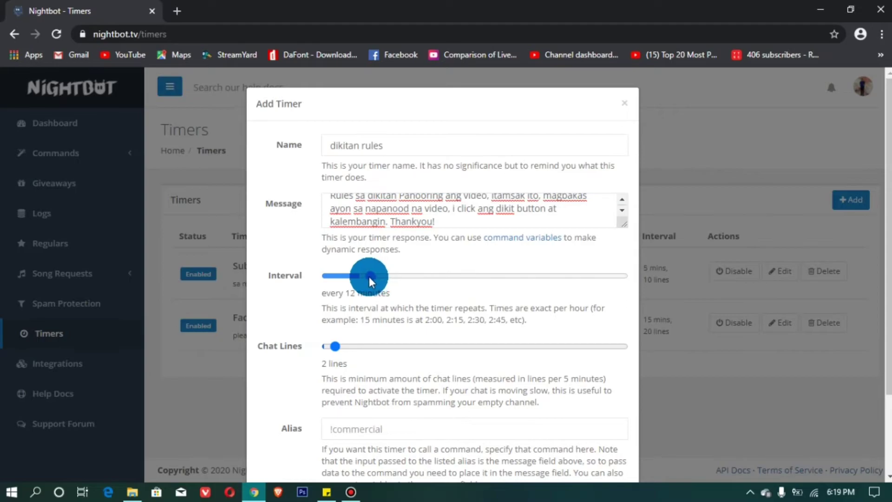
{"action": "left_click_drag", "start_coordinate": [361, 278], "coordinate": [356, 278]}
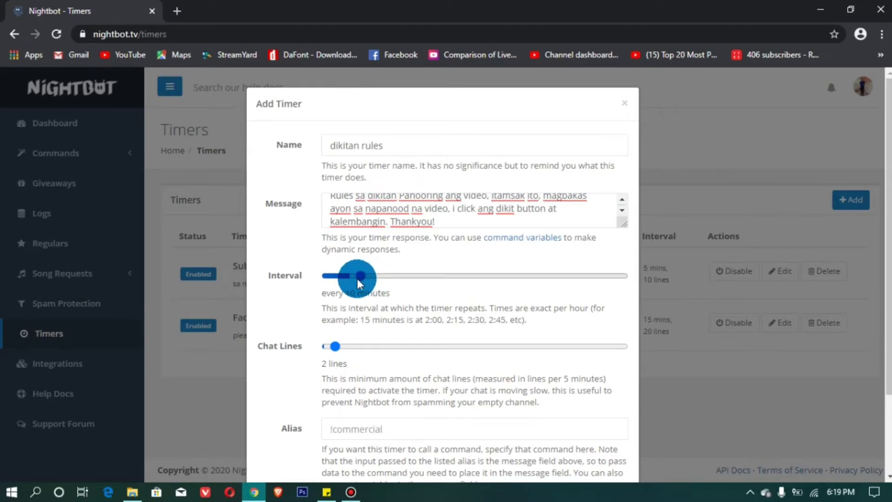
{"action": "left_click", "coordinate": [336, 346]}
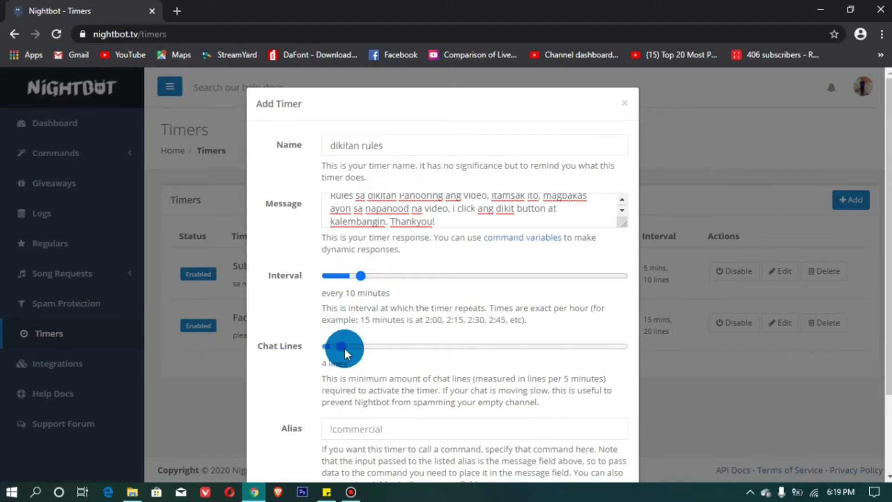
{"action": "left_click_drag", "start_coordinate": [353, 348], "coordinate": [369, 344]}
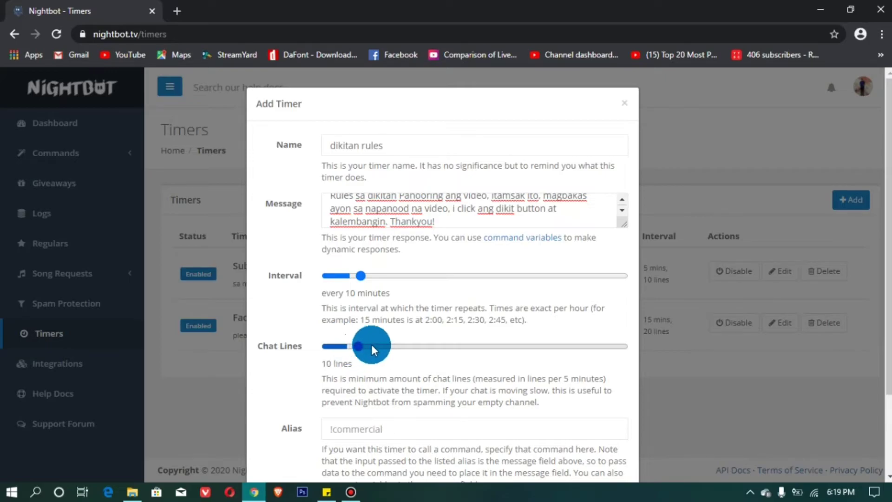
{"action": "scroll", "coordinate": [564, 460], "scroll_direction": "down", "scroll_amount": 3}
{"action": "left_click", "coordinate": [563, 441]}
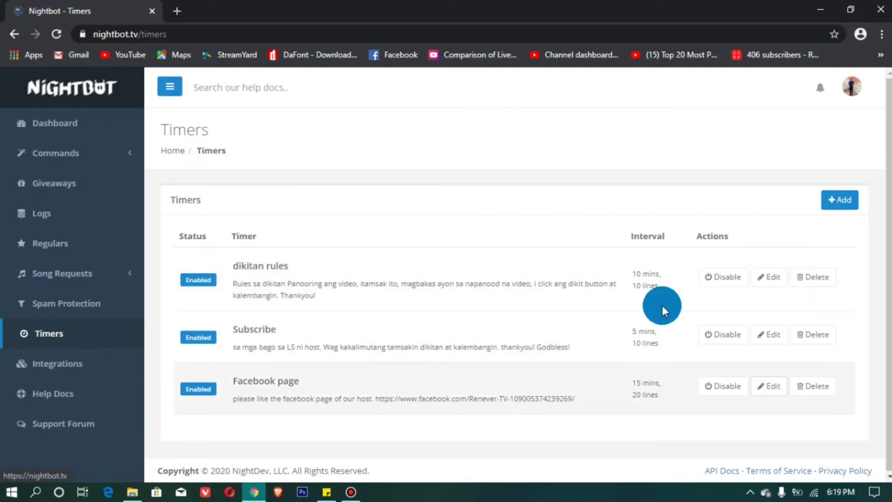
Go to the Nightbot dashboard and have the bot join the YouTube channel
{"action": "left_click", "coordinate": [94, 133]}
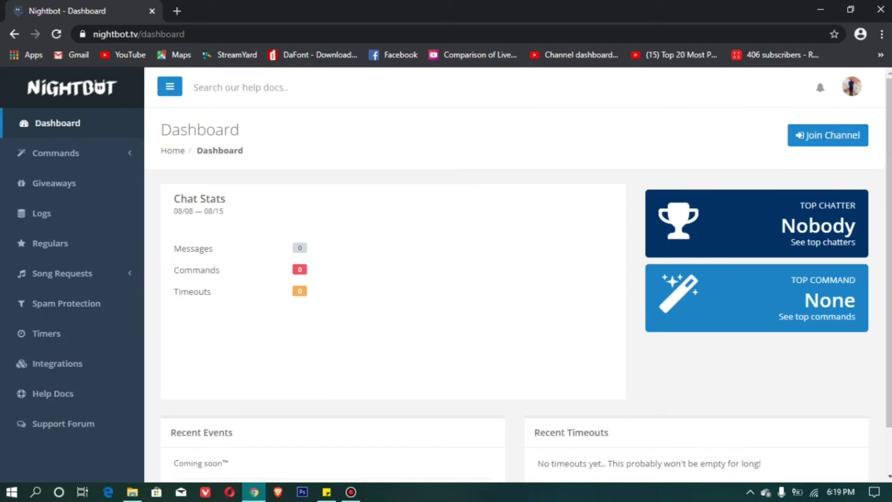
{"action": "left_click", "coordinate": [836, 139]}
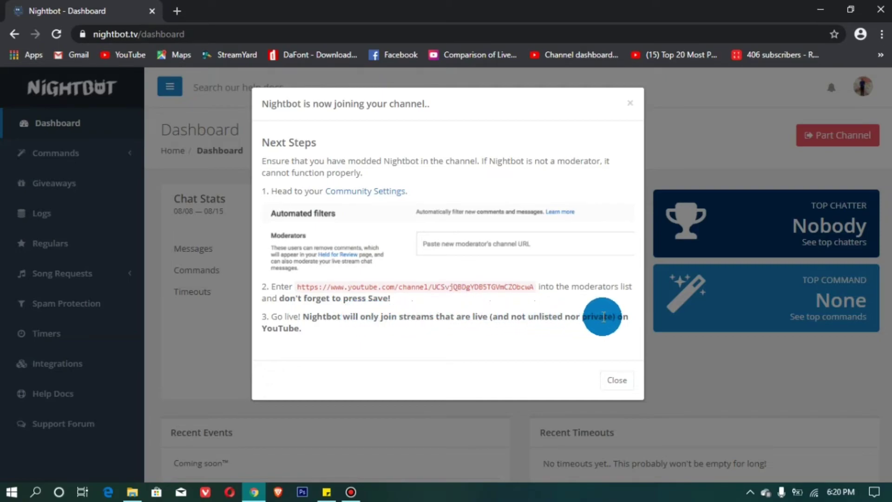
Copy Nightbot's YouTube channel URL from the joining instructions and open a new browser tab
{"action": "left_click", "coordinate": [531, 286]}
{"action": "left_click_drag", "start_coordinate": [531, 286], "coordinate": [300, 287]}
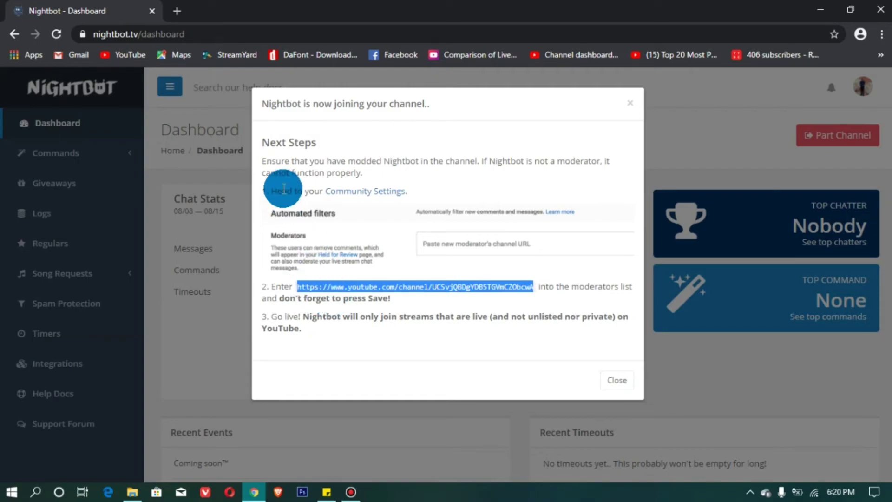
{"action": "left_click", "coordinate": [175, 13]}
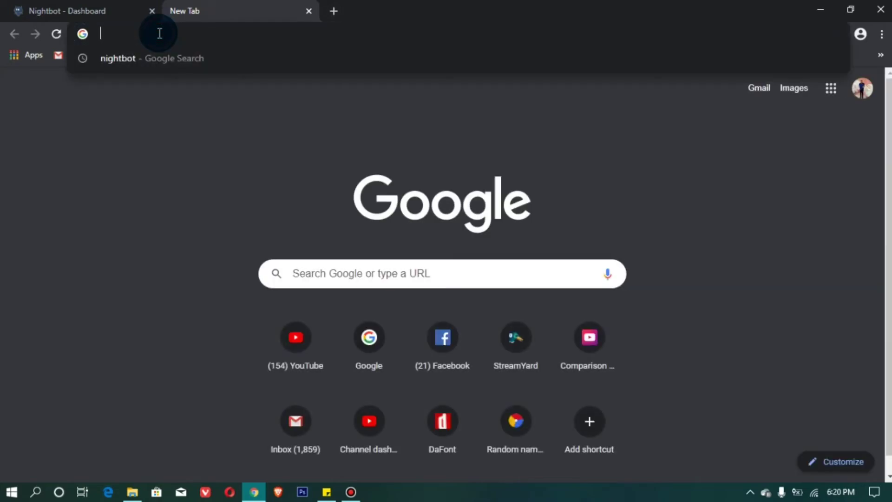
Load youtube.com and go to the channel's YouTube Studio dashboard from the account options
{"action": "type", "text": "youtube.com"}
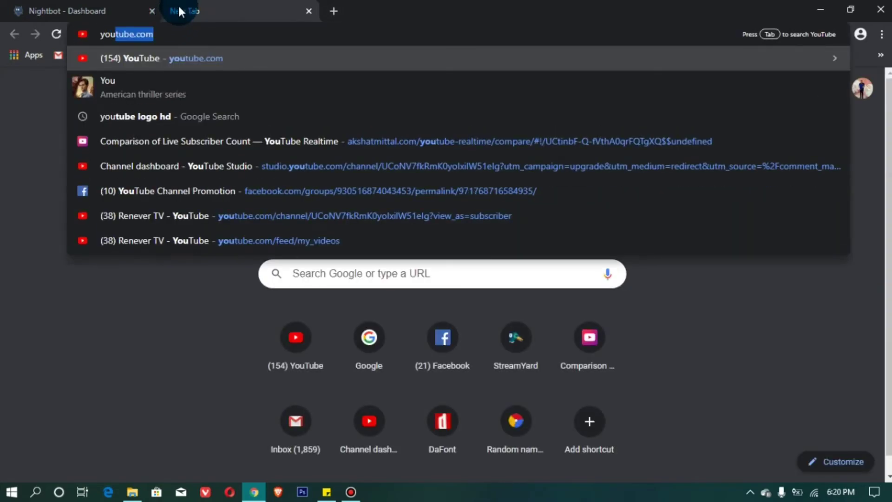
{"action": "key", "text": "Return"}
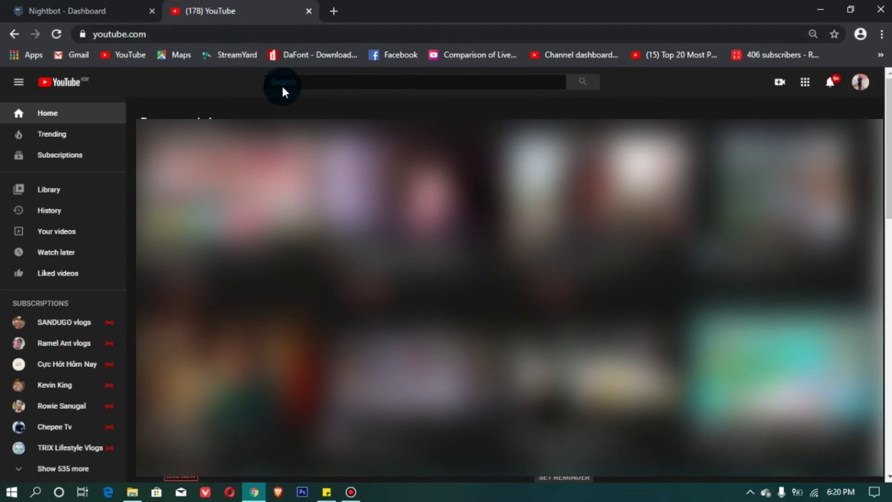
{"action": "left_click", "coordinate": [860, 87]}
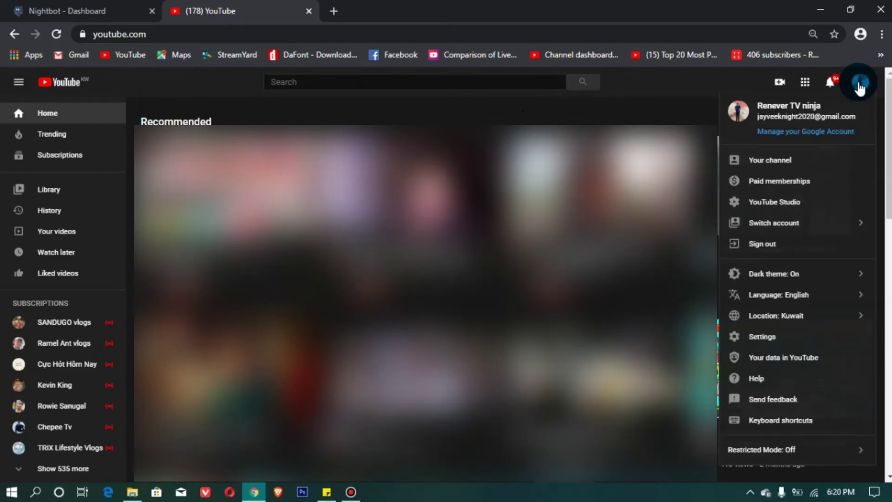
{"action": "left_click", "coordinate": [791, 206]}
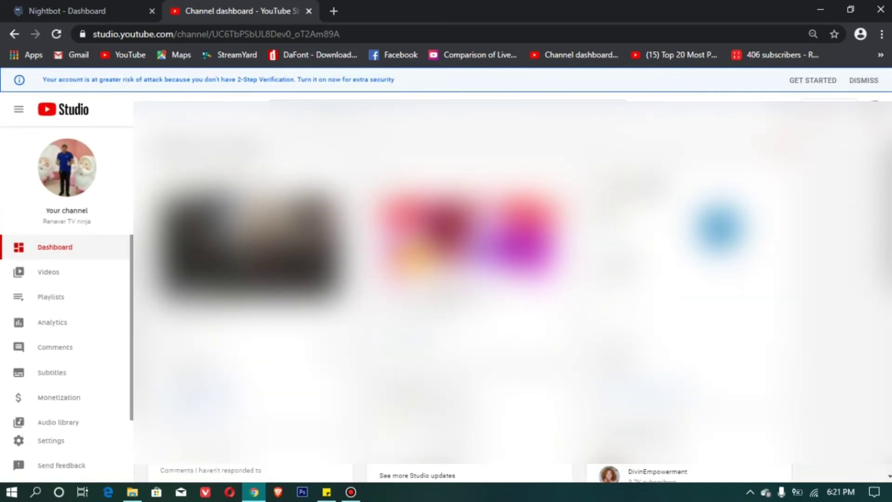
Open the channel's Studio settings and show the Community section
{"action": "left_click", "coordinate": [92, 306]}
{"action": "scroll", "coordinate": [100, 335], "scroll_direction": "down", "scroll_amount": 1}
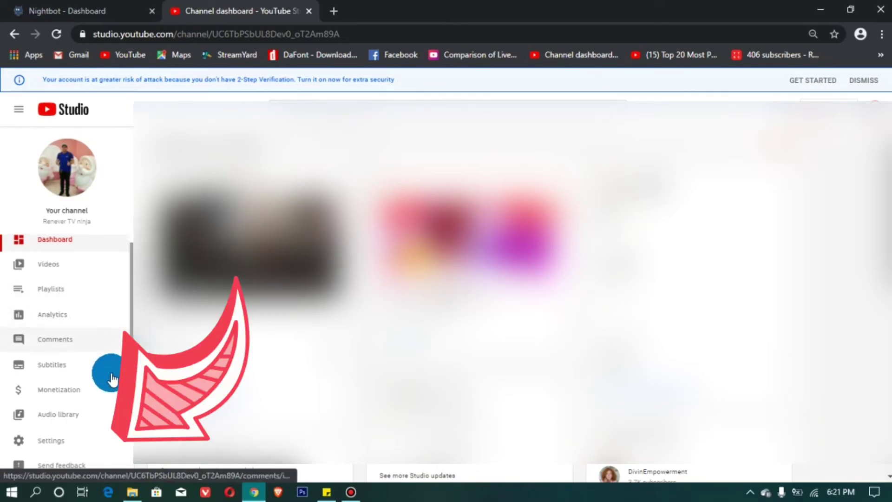
{"action": "left_click", "coordinate": [68, 443]}
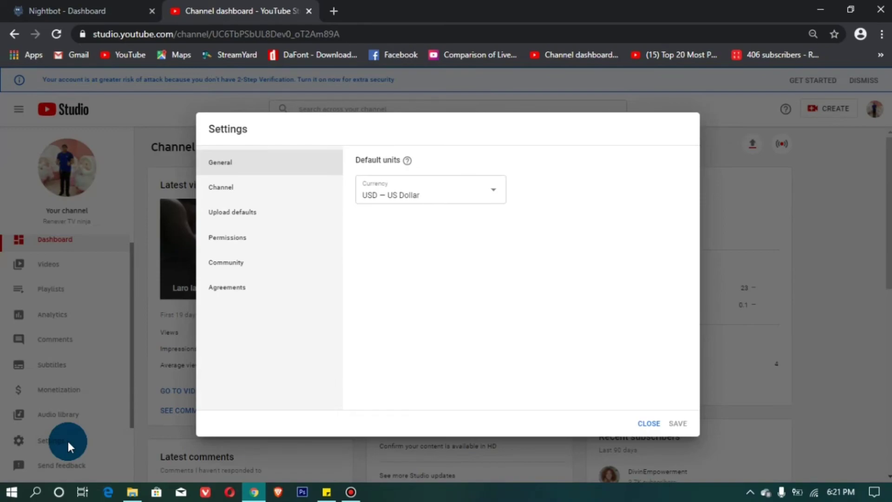
{"action": "left_click", "coordinate": [219, 273]}
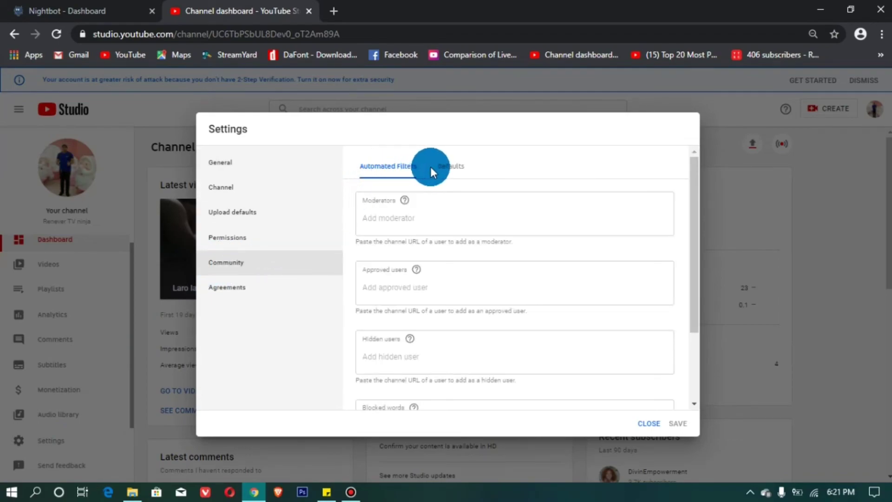
Add Nightbot as a channel moderator using its copied channel URL, and save the community settings
{"action": "left_click", "coordinate": [453, 217]}
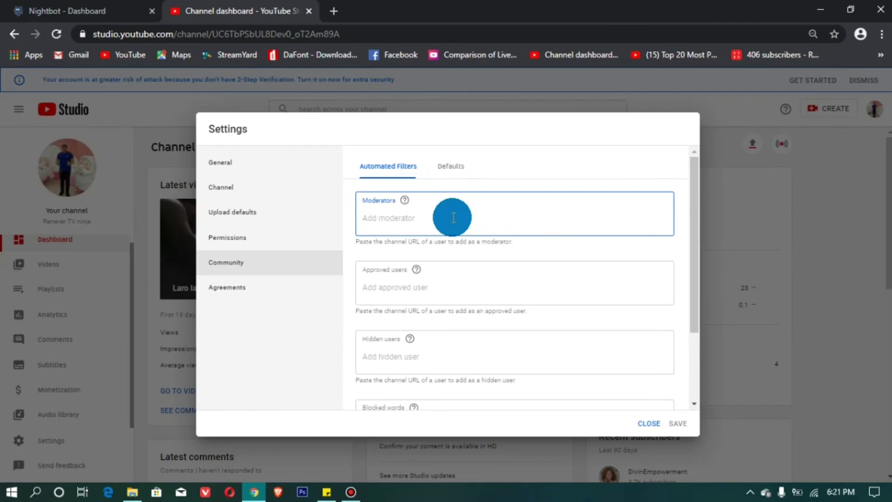
{"action": "right_click", "coordinate": [453, 217]}
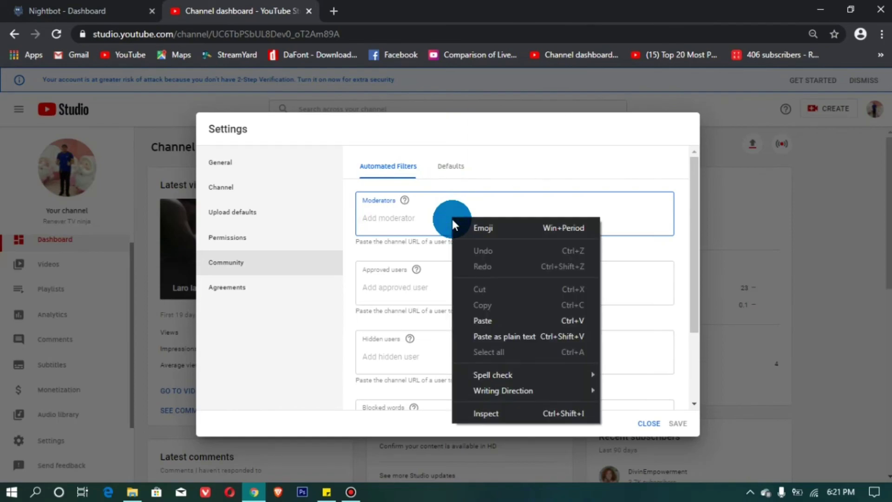
{"action": "left_click", "coordinate": [488, 317]}
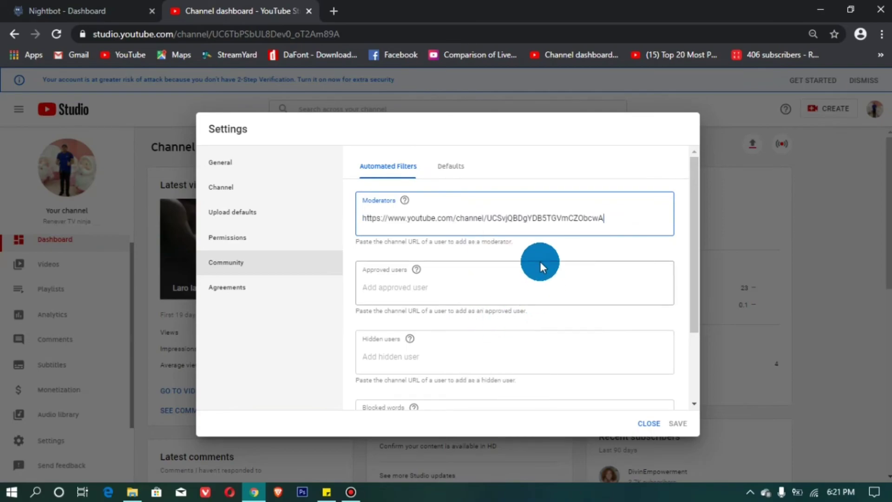
{"action": "left_click", "coordinate": [610, 222]}
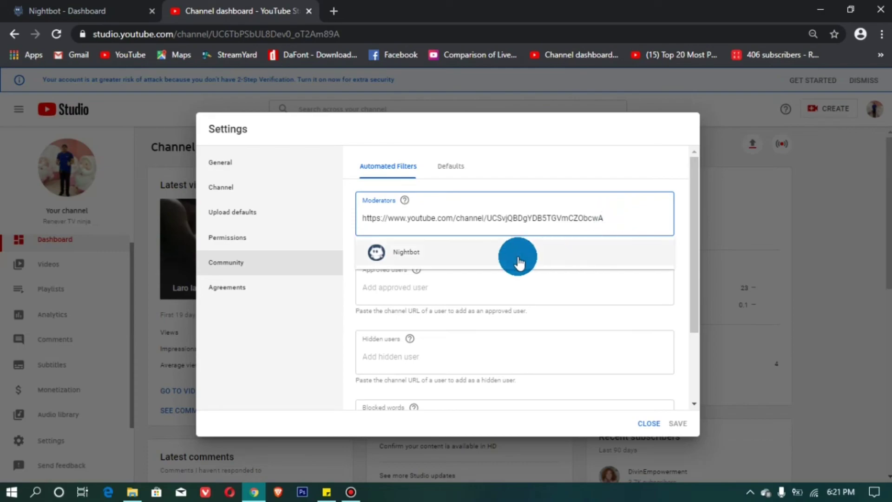
{"action": "left_click", "coordinate": [403, 255]}
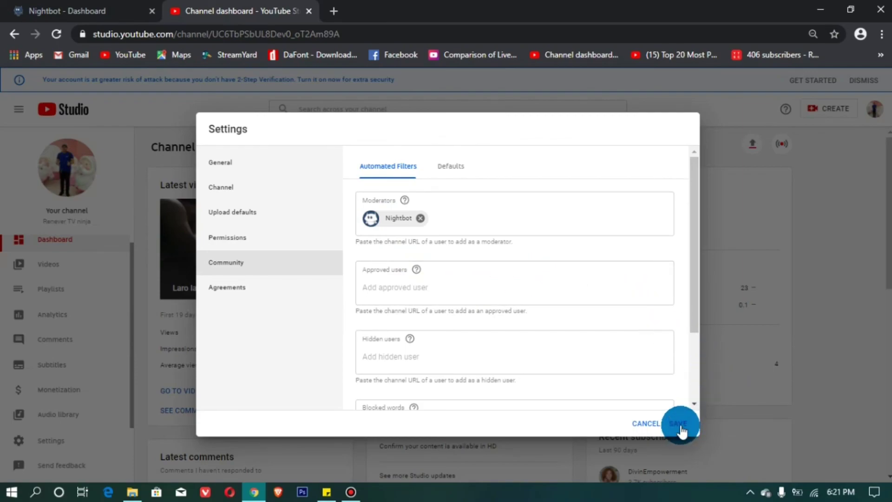
{"action": "scroll", "coordinate": [542, 290], "scroll_direction": "down", "scroll_amount": 3}
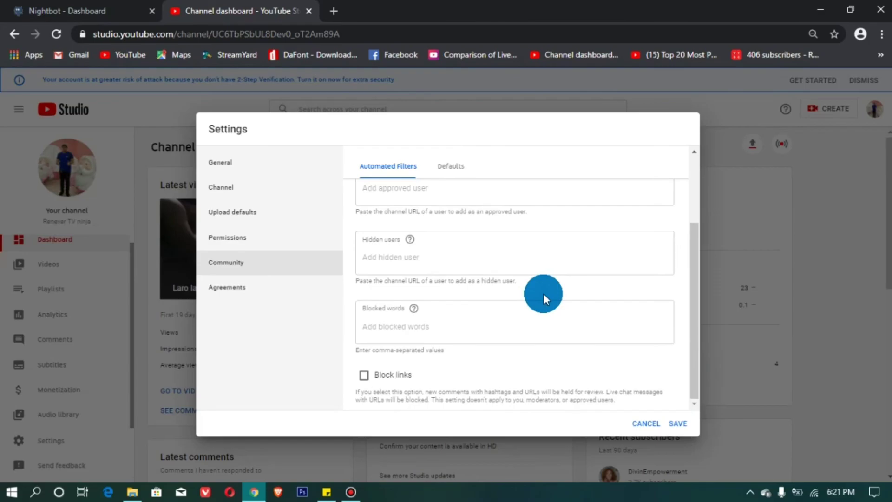
{"action": "scroll", "coordinate": [543, 294], "scroll_direction": "up", "scroll_amount": 3}
{"action": "left_click", "coordinate": [678, 427]}
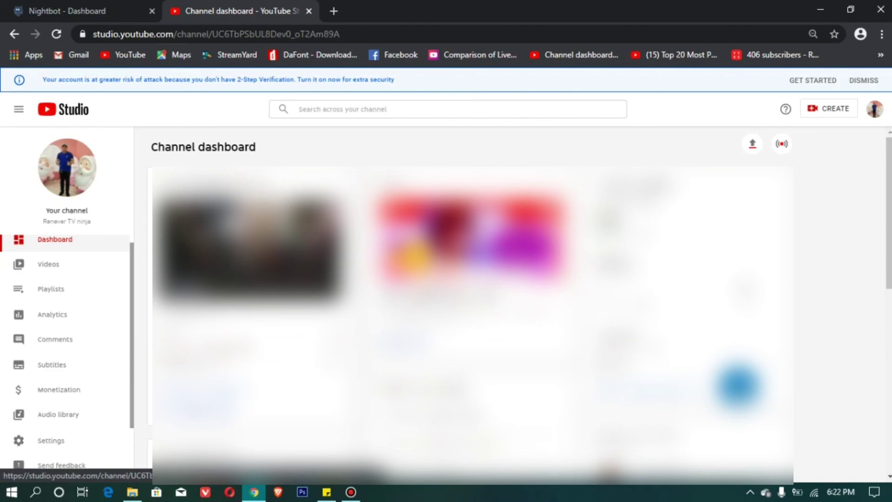
Minimize the browser window and the sticky notes to clear the desktop
{"action": "left_click", "coordinate": [829, 8]}
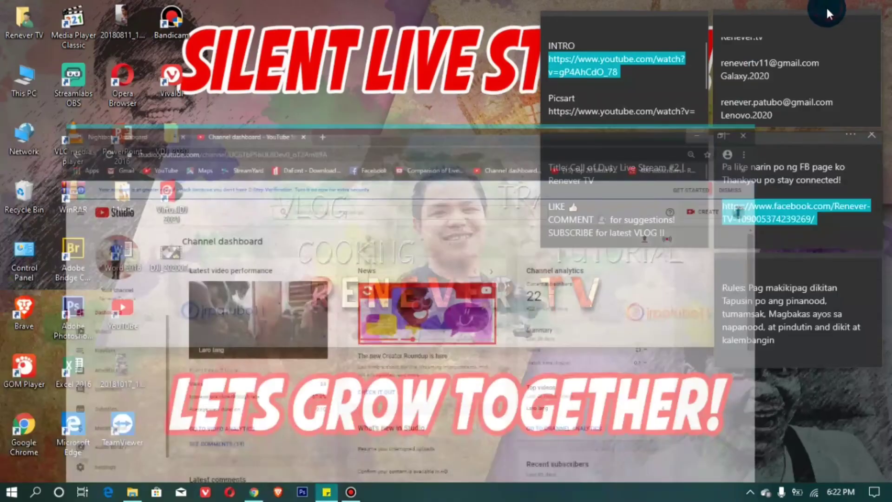
{"action": "left_click", "coordinate": [326, 492]}
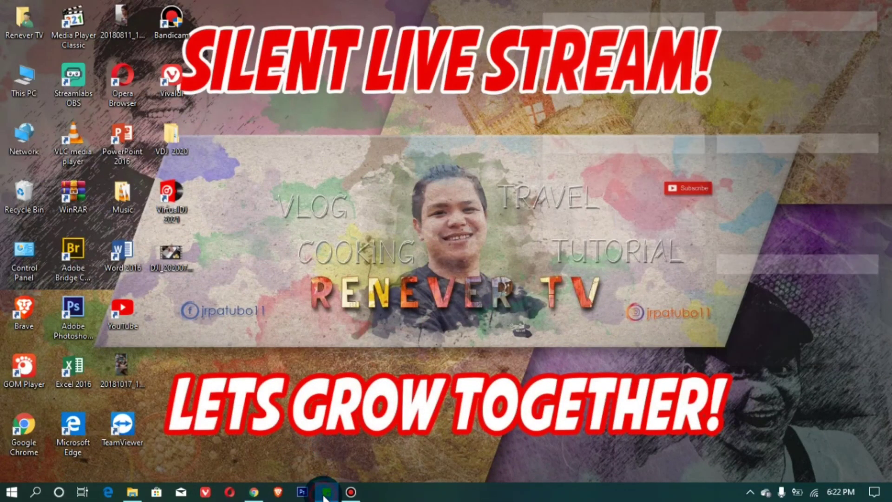